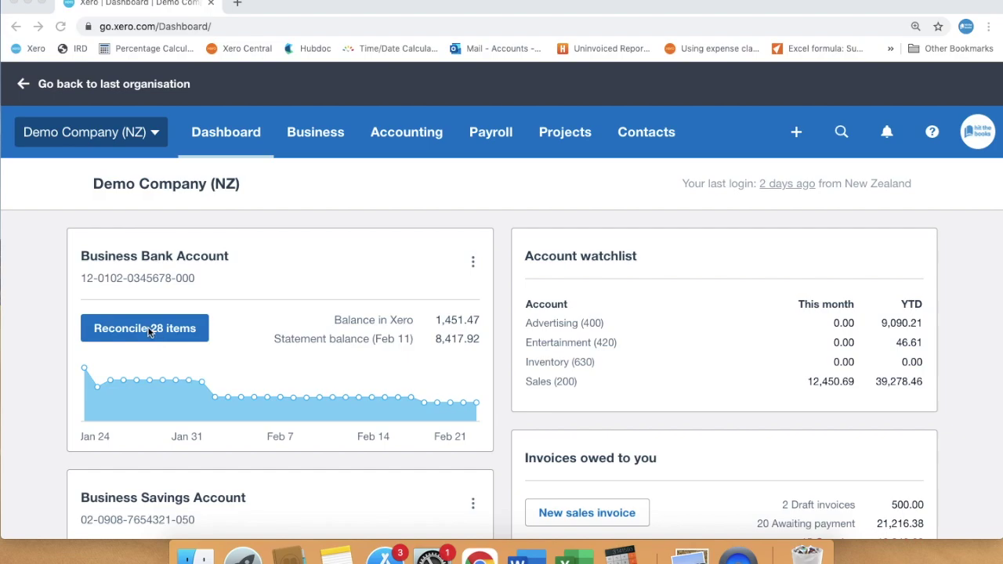
Open the Business Bank Account reconciliation and review the bank statement lines alongside their suggested matches.
{"action": "left_click", "coordinate": [149, 334]}
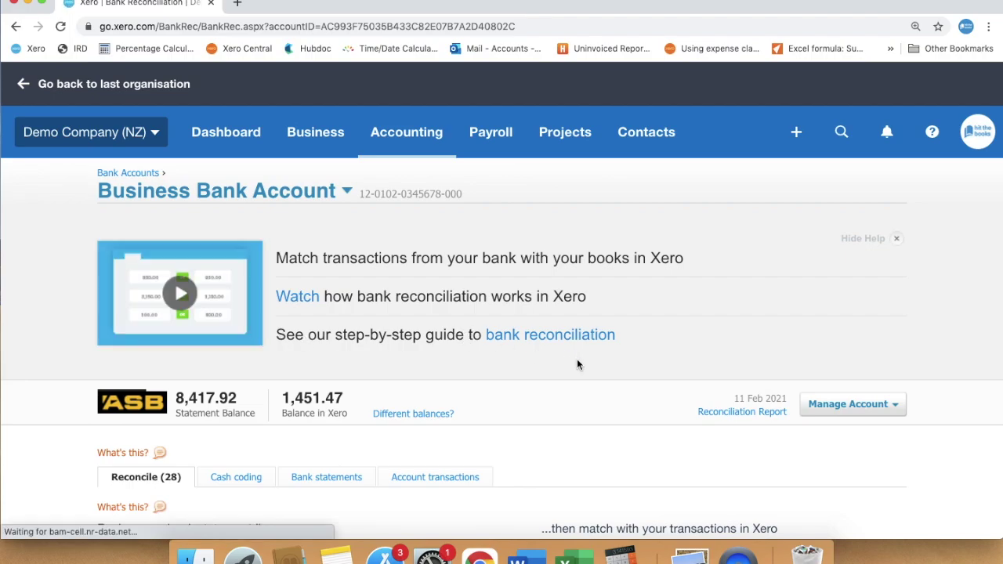
{"action": "scroll", "coordinate": [577, 358], "scroll_direction": "down", "scroll_amount": 5}
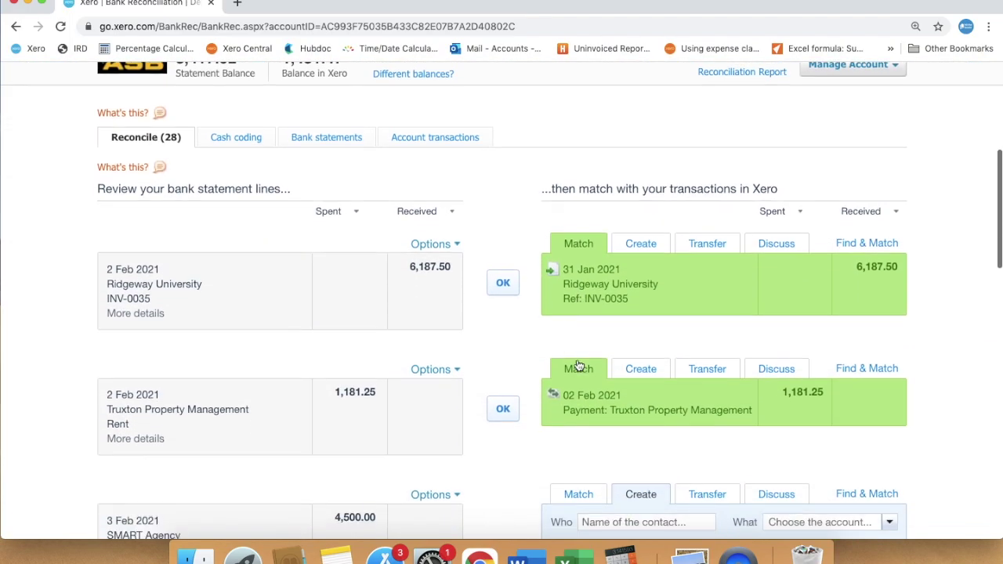
{"action": "scroll", "coordinate": [577, 366], "scroll_direction": "down", "scroll_amount": 1}
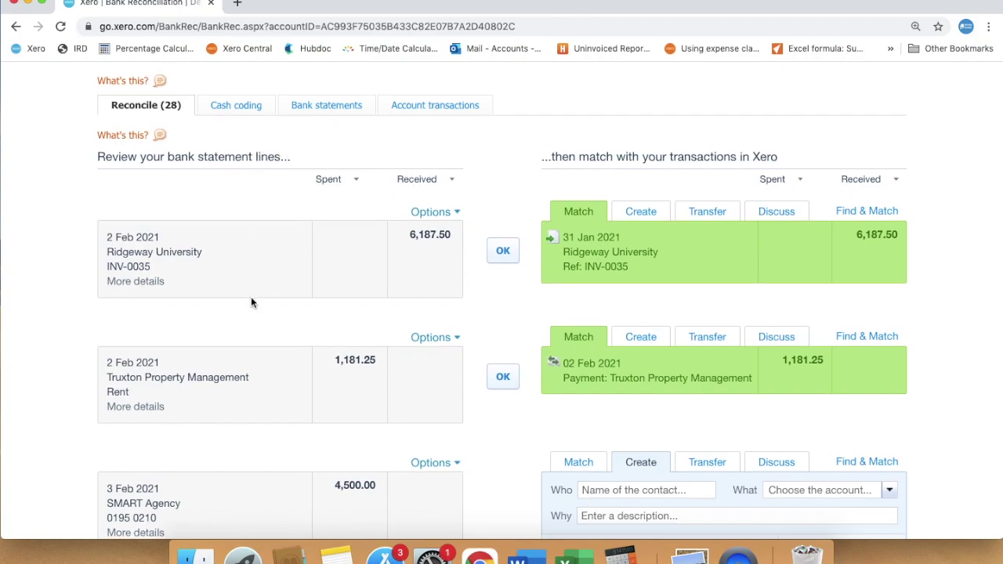
{"action": "scroll", "coordinate": [250, 302], "scroll_direction": "down", "scroll_amount": 6}
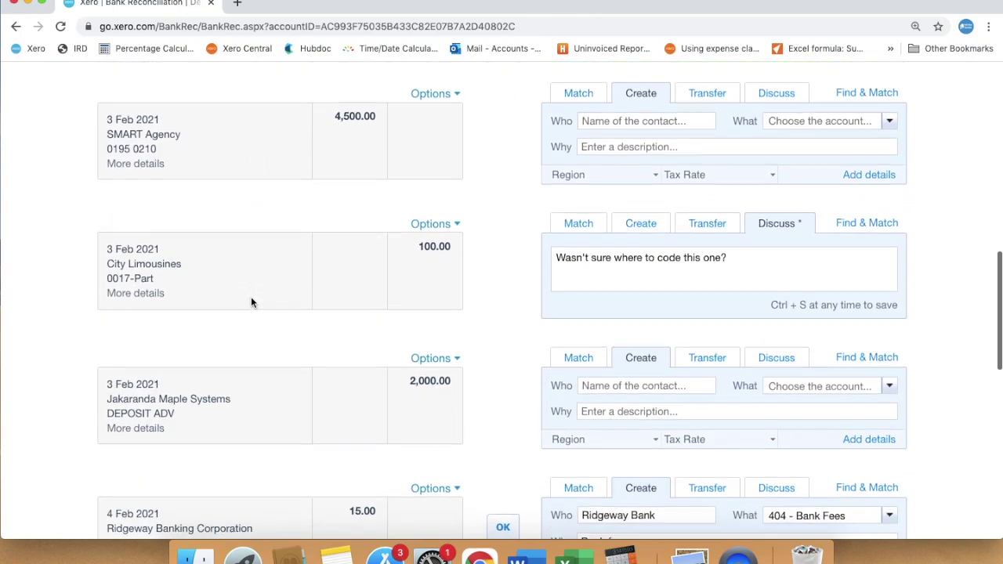
{"action": "scroll", "coordinate": [251, 303], "scroll_direction": "down", "scroll_amount": 4}
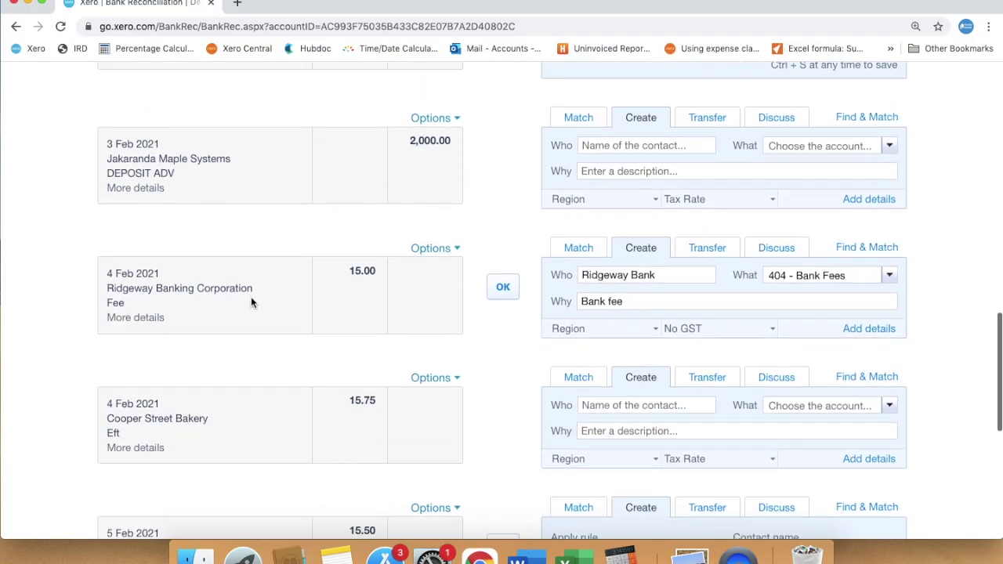
{"action": "scroll", "coordinate": [251, 302], "scroll_direction": "down", "scroll_amount": 1}
{"action": "scroll", "coordinate": [251, 302], "scroll_direction": "up", "scroll_amount": 5}
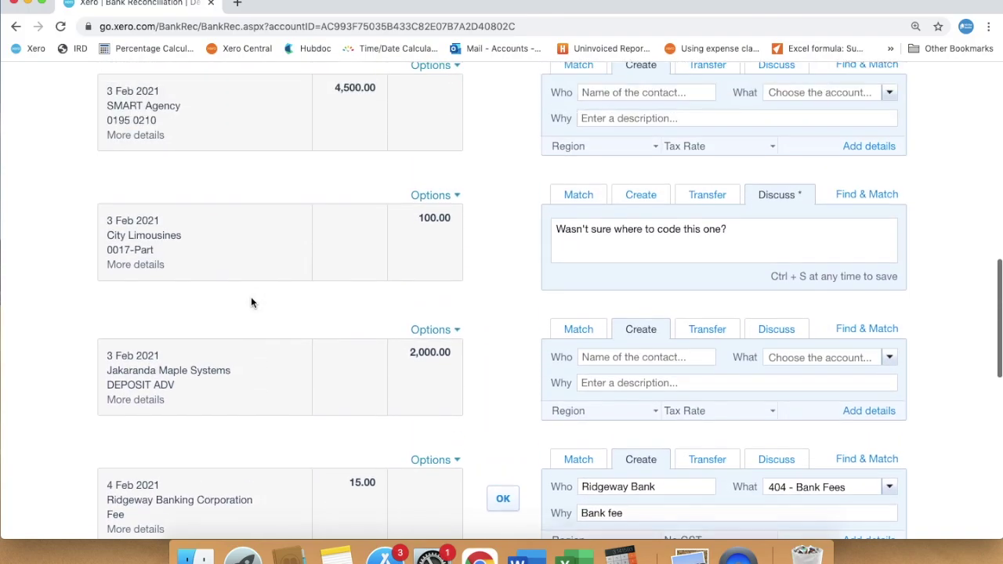
{"action": "scroll", "coordinate": [250, 302], "scroll_direction": "up", "scroll_amount": 3}
{"action": "scroll", "coordinate": [251, 303], "scroll_direction": "up", "scroll_amount": 3}
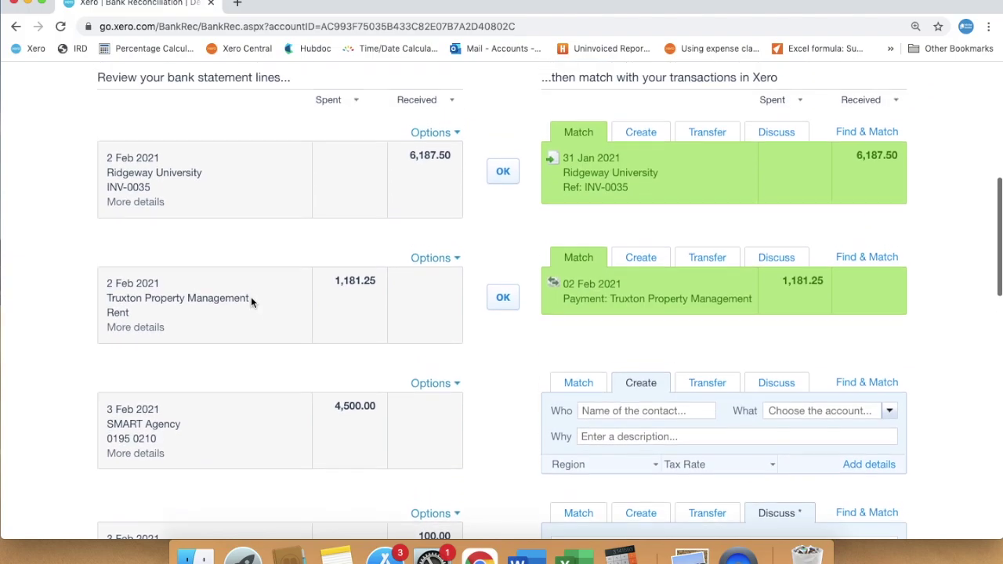
{"action": "scroll", "coordinate": [251, 302], "scroll_direction": "up", "scroll_amount": 2}
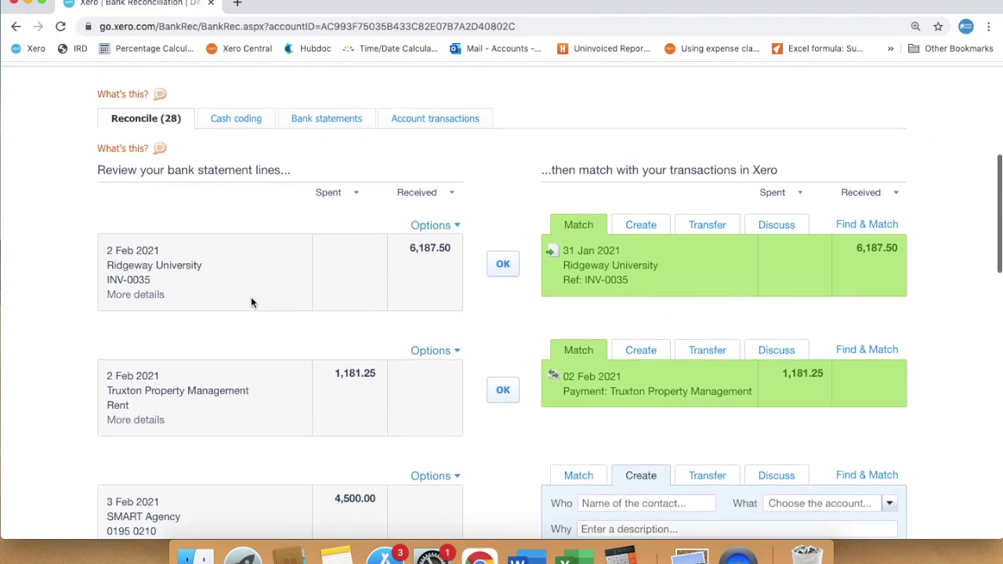
{"action": "scroll", "coordinate": [251, 302], "scroll_direction": "up", "scroll_amount": 1}
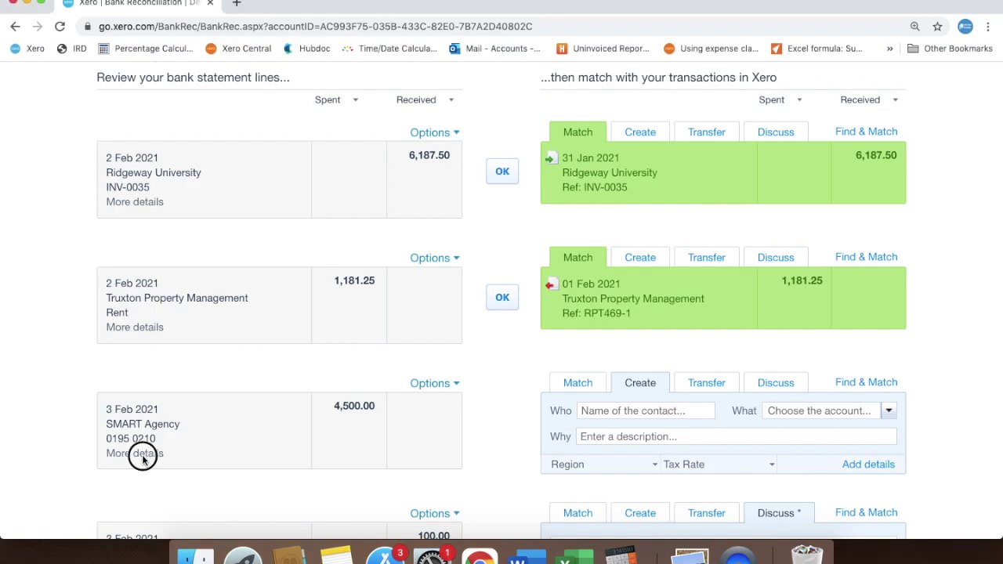
Check the statement details of the SMART Agency line and look through the remaining statement lines on the page.
{"action": "left_click", "coordinate": [144, 454]}
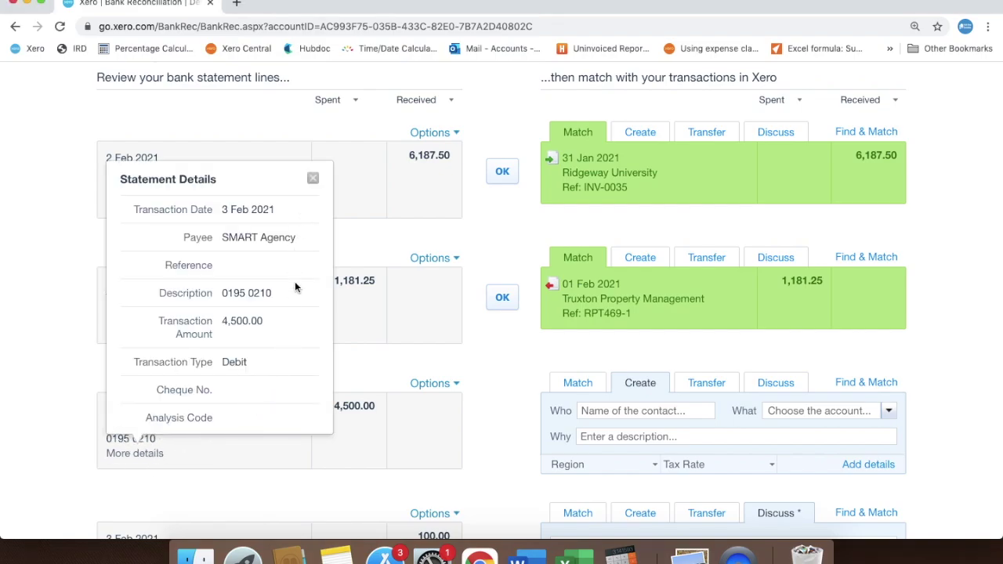
{"action": "left_click", "coordinate": [313, 179]}
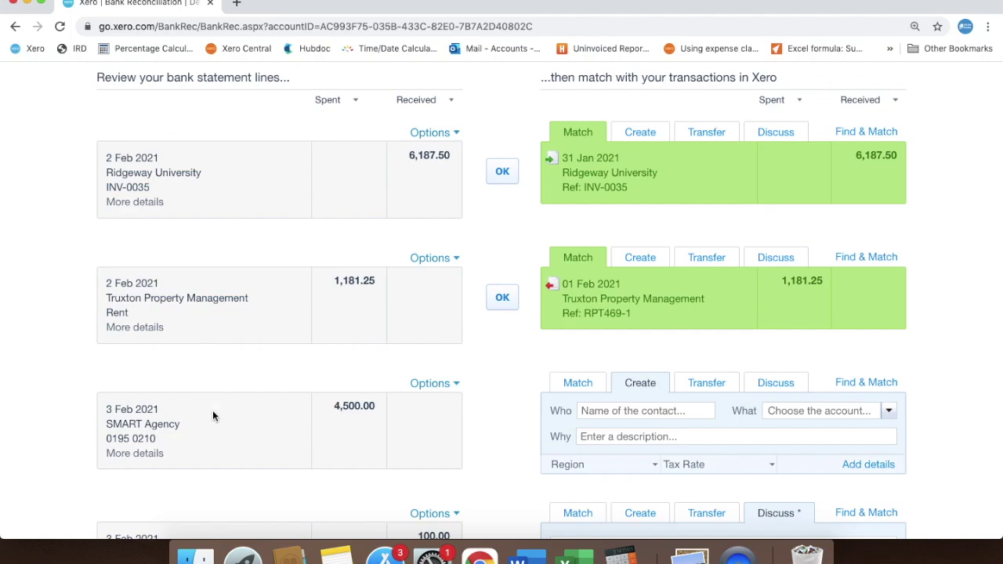
{"action": "scroll", "coordinate": [213, 416], "scroll_direction": "down", "scroll_amount": 3}
{"action": "scroll", "coordinate": [212, 411], "scroll_direction": "down", "scroll_amount": 7}
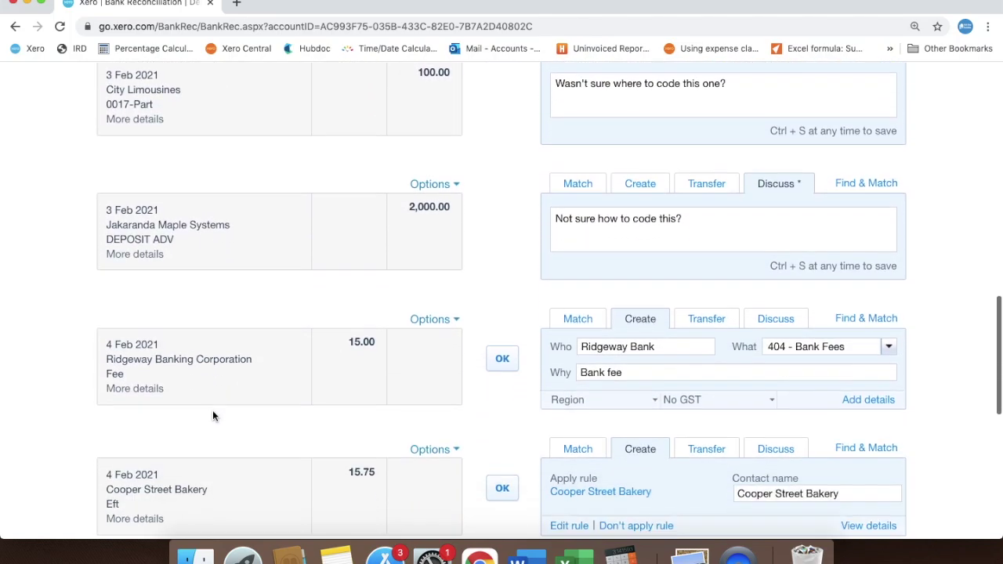
{"action": "scroll", "coordinate": [213, 410], "scroll_direction": "down", "scroll_amount": 3}
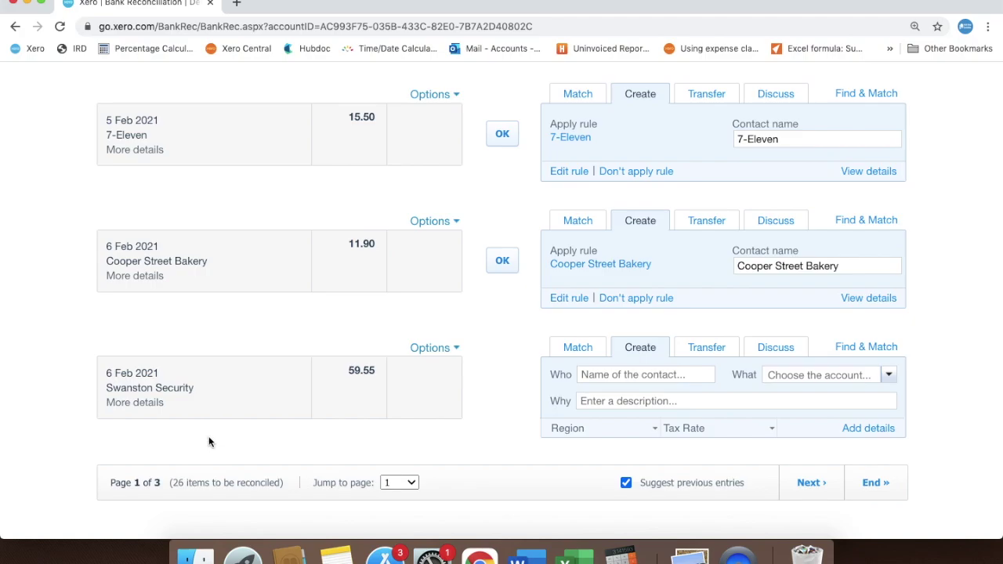
{"action": "scroll", "coordinate": [209, 442], "scroll_direction": "up", "scroll_amount": 12}
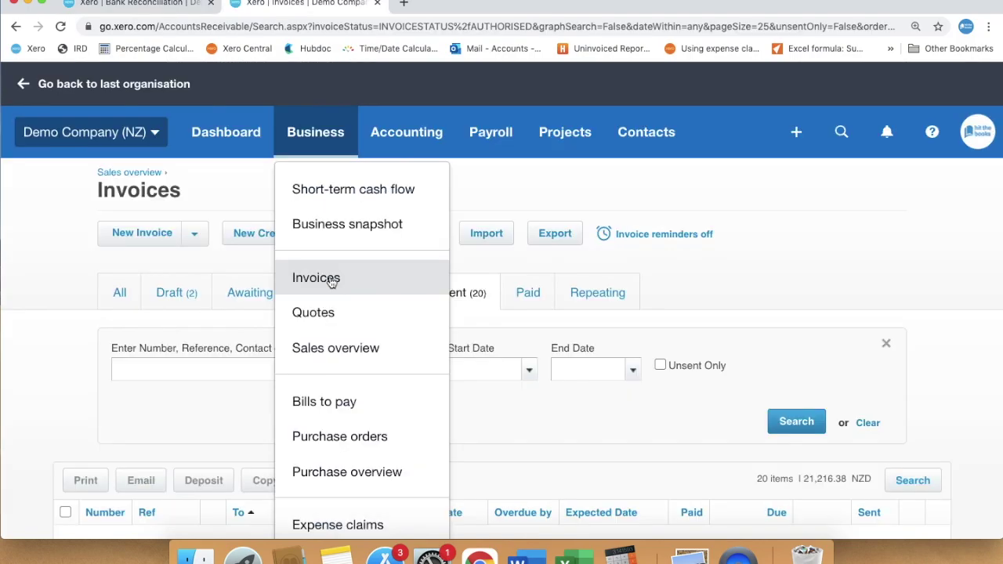
Open the sales invoices awaiting payment and find Ridgeway University's invoice INV-0035.
{"action": "left_click", "coordinate": [332, 276]}
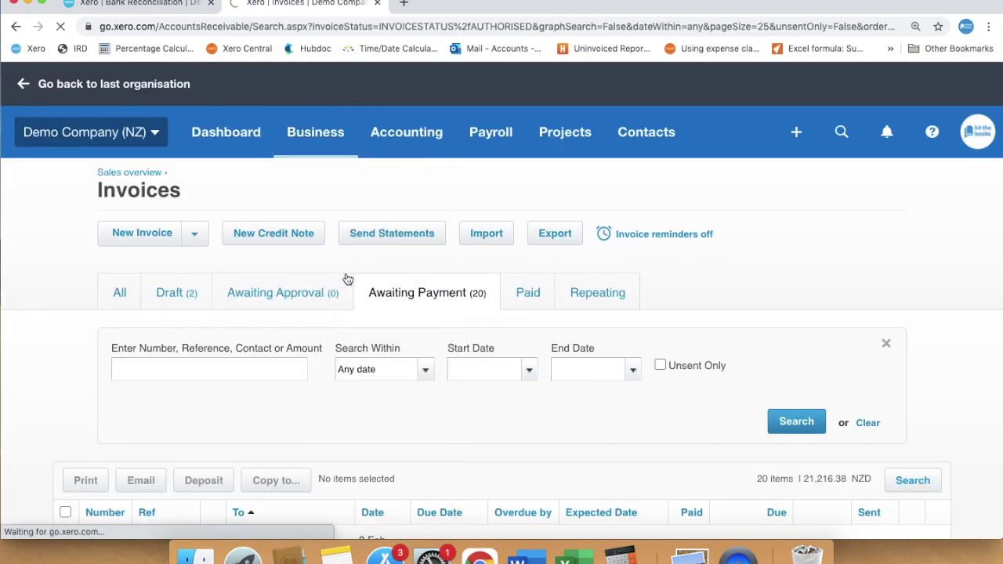
{"action": "scroll", "coordinate": [419, 319], "scroll_direction": "down", "scroll_amount": 5}
{"action": "scroll", "coordinate": [420, 319], "scroll_direction": "down", "scroll_amount": 5}
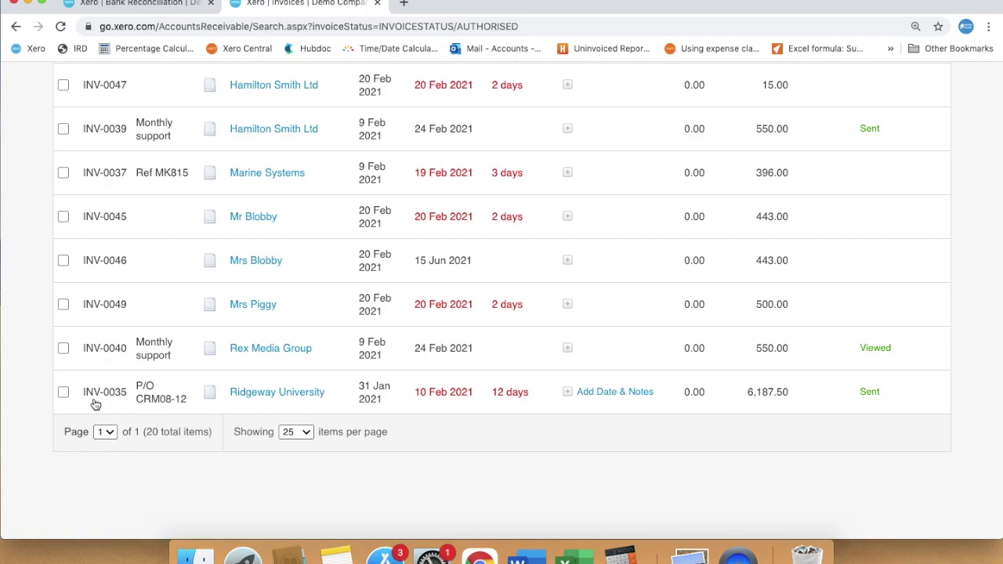
{"action": "scroll", "coordinate": [471, 359], "scroll_direction": "up", "scroll_amount": 10}
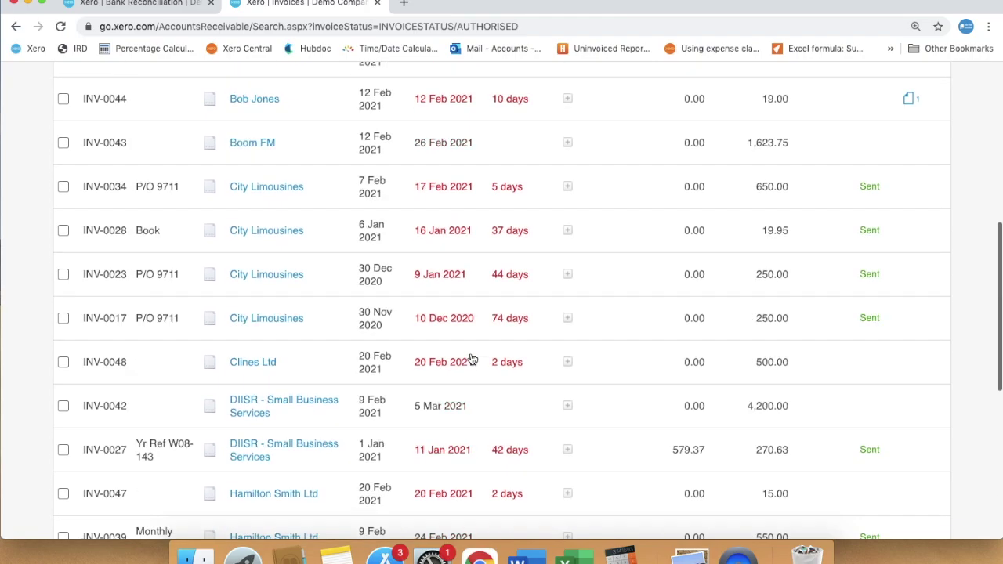
Return to the Business Bank Account reconciliation and accept the suggested matches for Ridgeway University (6,187.50) and Truxton Property Management (1,181.25).
{"action": "left_click", "coordinate": [261, 149]}
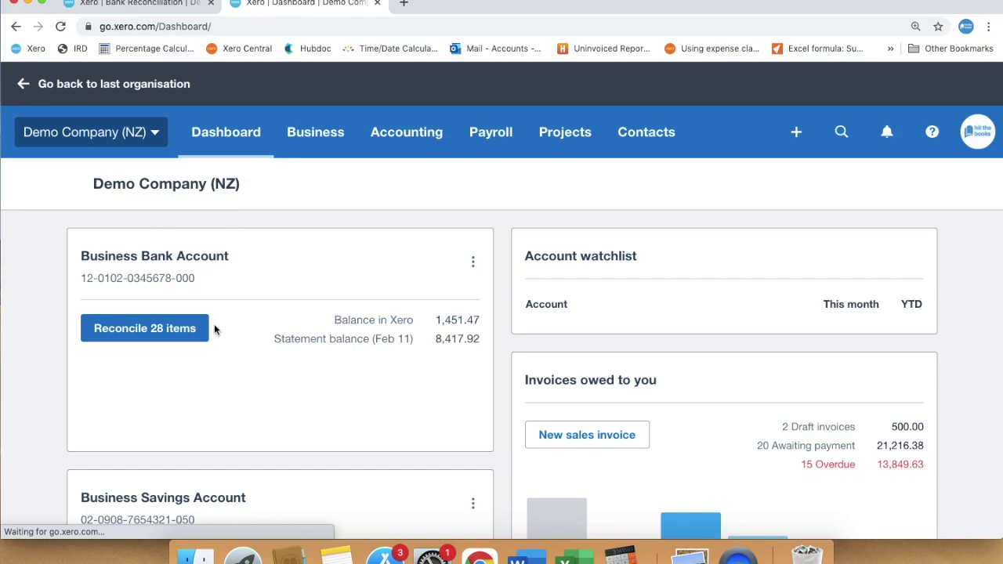
{"action": "left_click", "coordinate": [208, 329]}
{"action": "scroll", "coordinate": [639, 352], "scroll_direction": "down", "scroll_amount": 5}
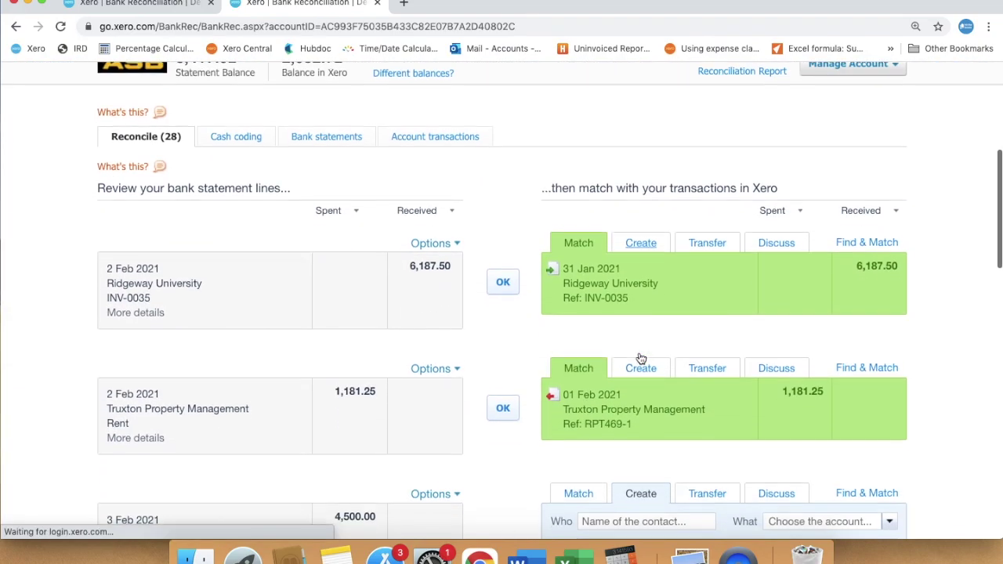
{"action": "left_click", "coordinate": [504, 282]}
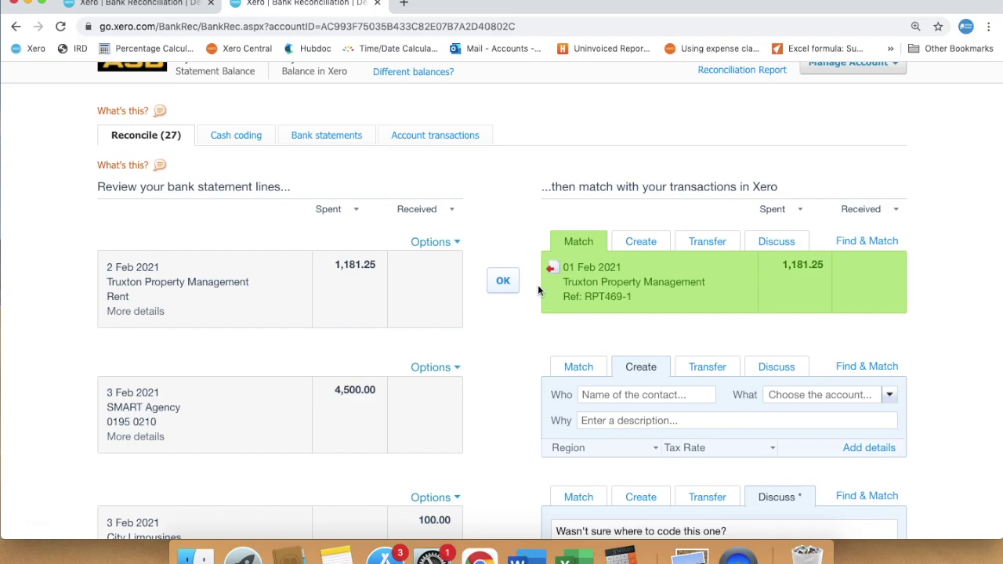
{"action": "left_click", "coordinate": [500, 287]}
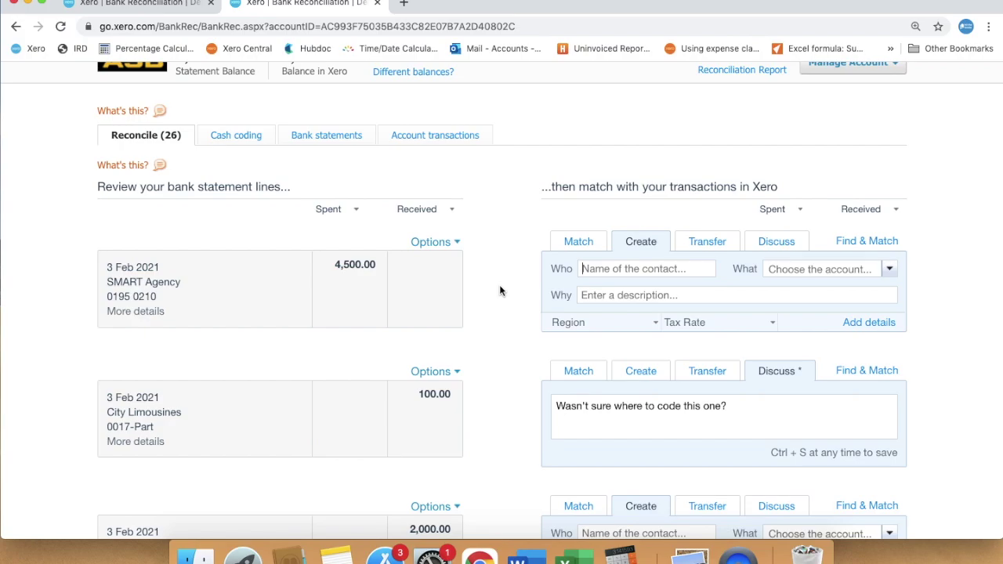
Enter Cooper Street Bakery as a new contact for the 15.75 statement line of 4 Feb 2021.
{"action": "scroll", "coordinate": [499, 291], "scroll_direction": "down", "scroll_amount": 1}
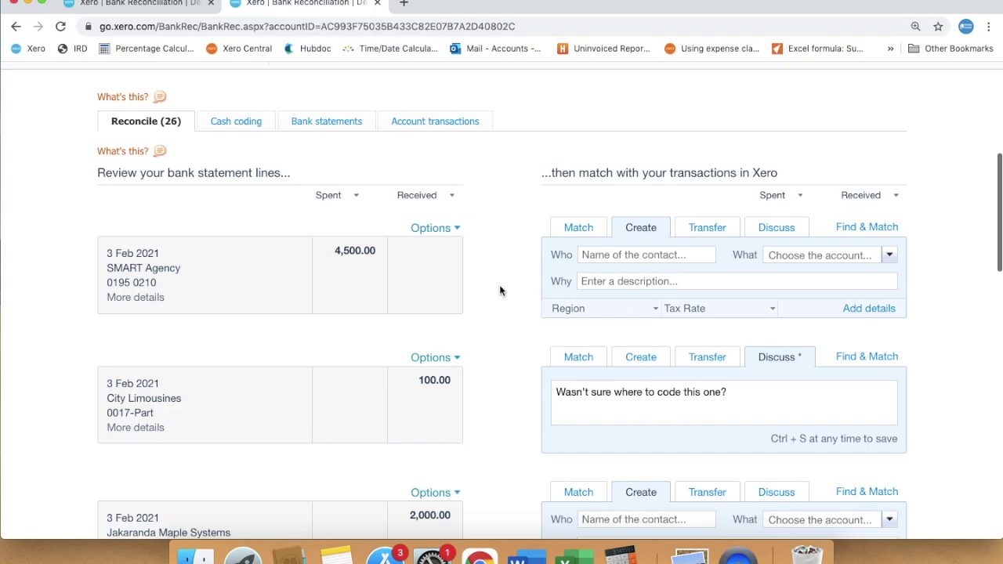
{"action": "scroll", "coordinate": [499, 290], "scroll_direction": "down", "scroll_amount": 3}
{"action": "scroll", "coordinate": [500, 291], "scroll_direction": "down", "scroll_amount": 3}
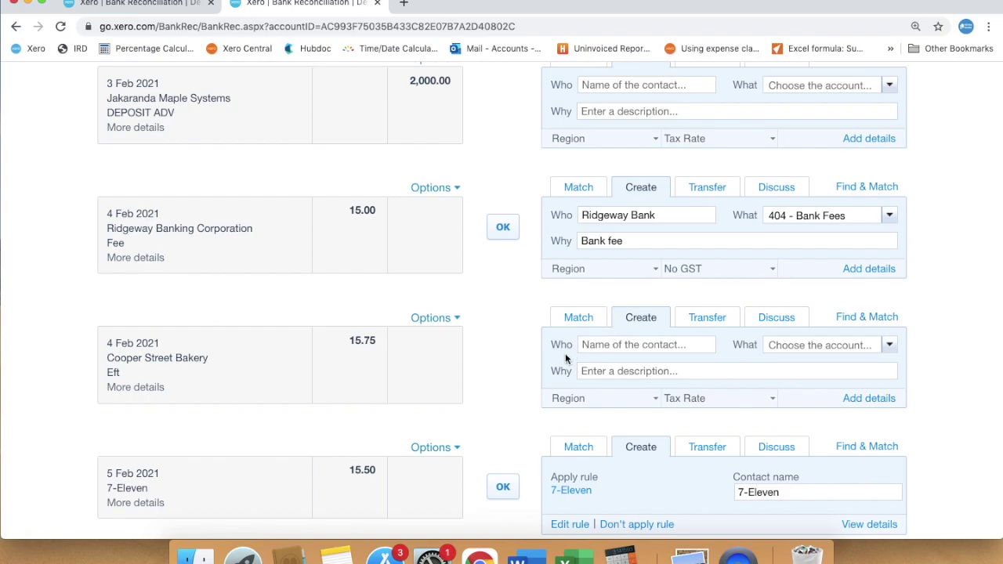
{"action": "left_click", "coordinate": [621, 345]}
{"action": "type", "text": "Co"}
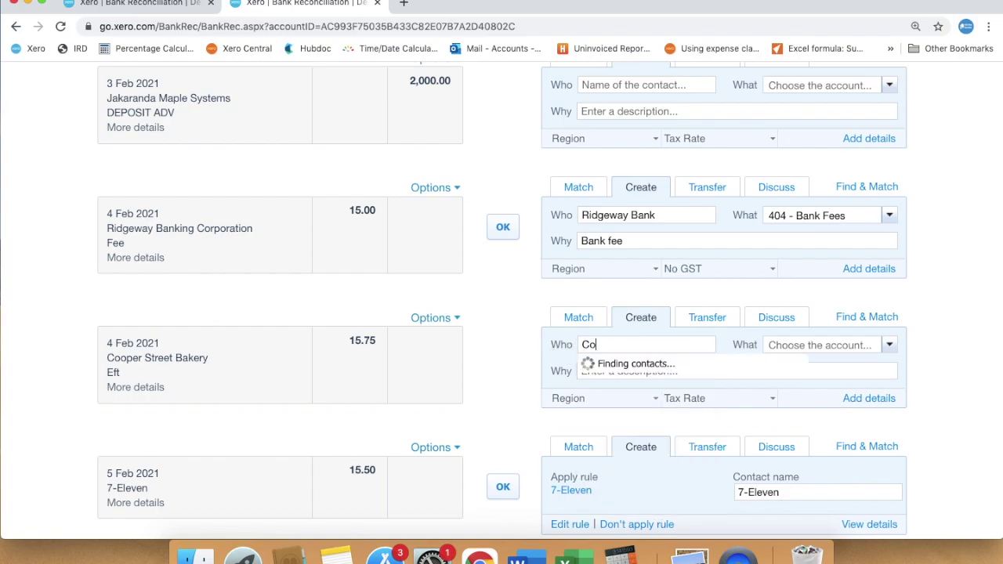
{"action": "type", "text": "oper Strr"}
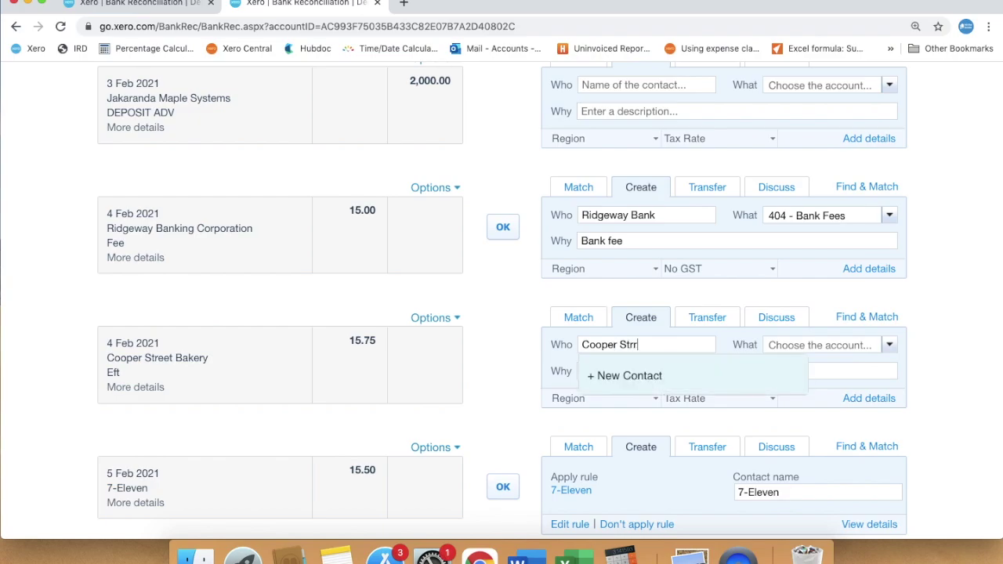
{"action": "key", "text": "BackSpace"}
{"action": "type", "text": "eet Bakery"}
{"action": "left_click", "coordinate": [609, 388]}
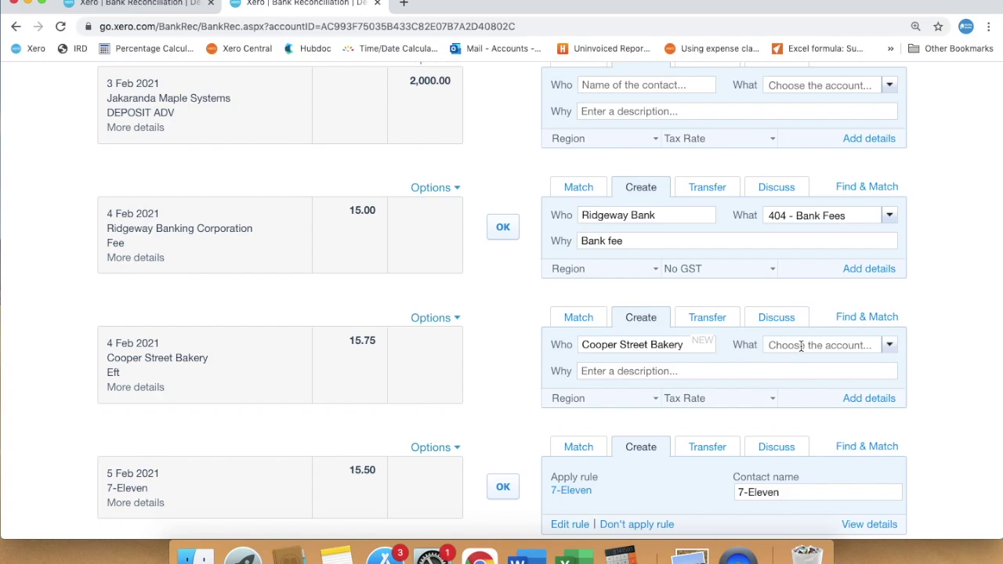
Code the 15.75 Cooper Street Bakery line to 429 - General Expenses and browse the other available accounts.
{"action": "type", "text": "gene"}
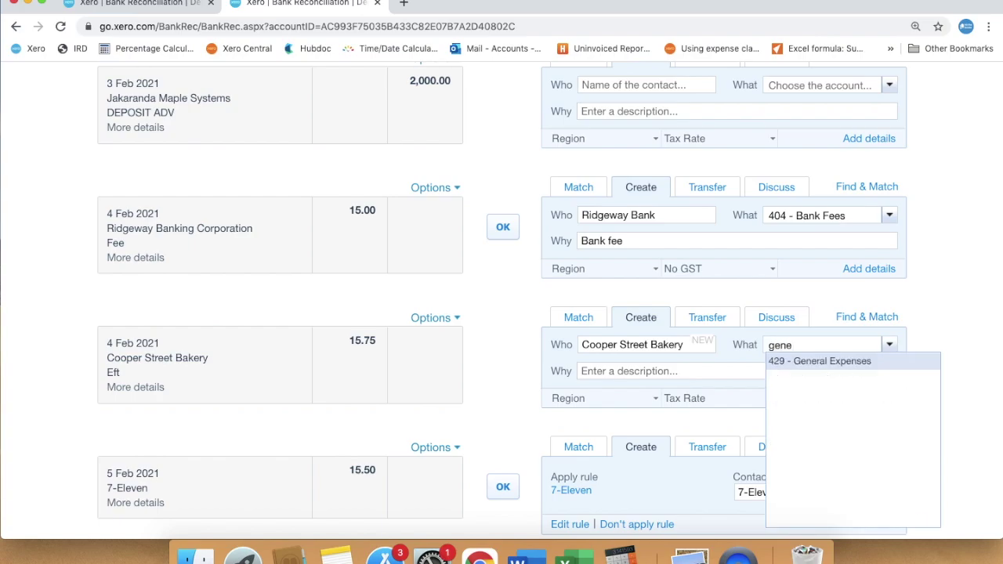
{"action": "left_click", "coordinate": [815, 362]}
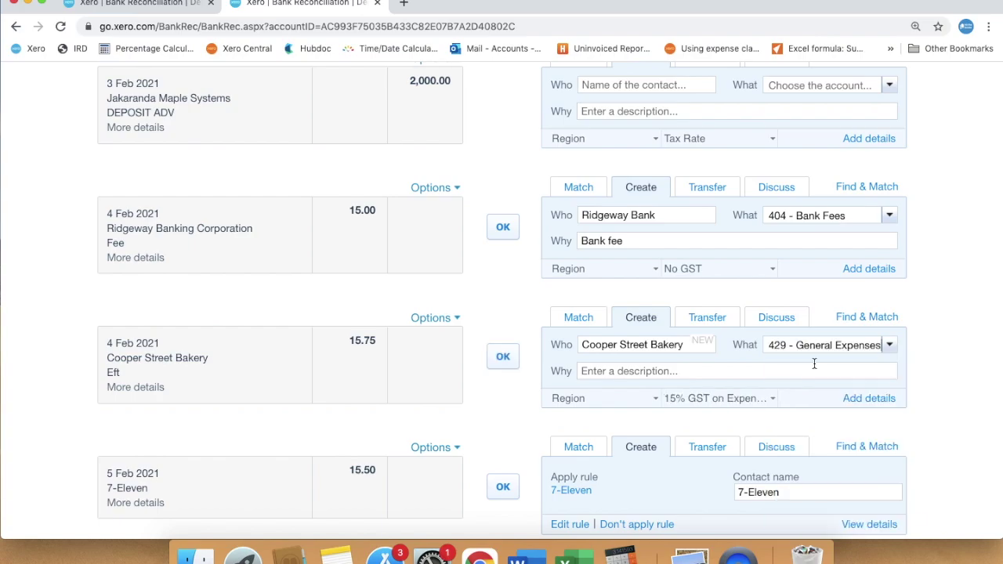
{"action": "left_click", "coordinate": [890, 347]}
{"action": "scroll", "coordinate": [880, 451], "scroll_direction": "down", "scroll_amount": 5}
{"action": "scroll", "coordinate": [881, 453], "scroll_direction": "down", "scroll_amount": 5}
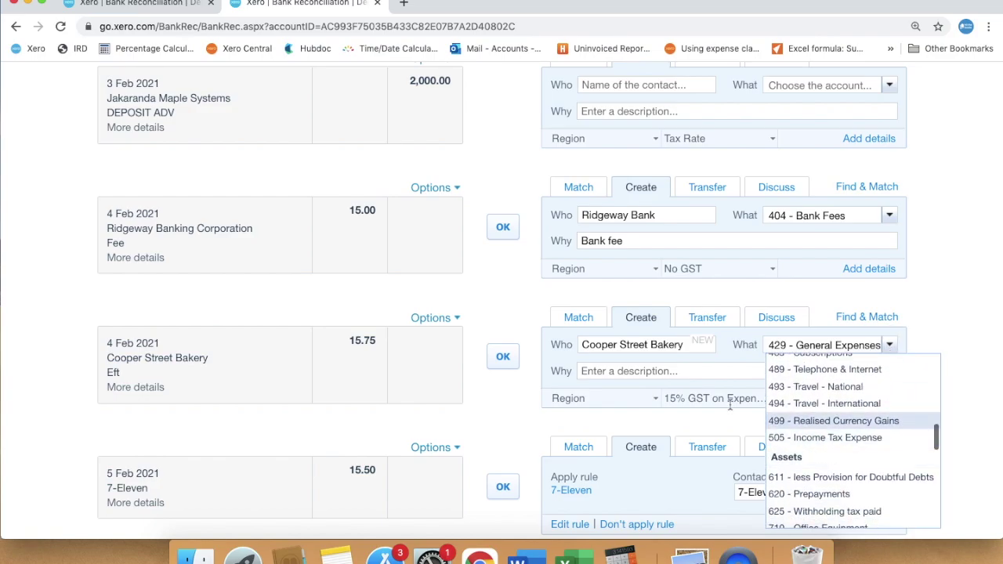
{"action": "left_click", "coordinate": [556, 379]}
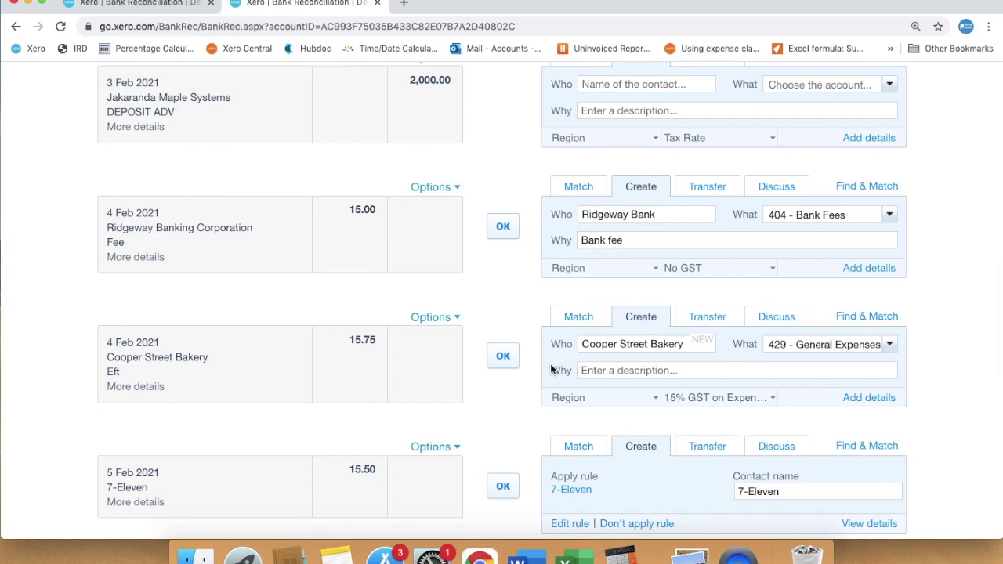
Describe the 15.75 Cooper Street Bakery line as morning tea with the attendee's first name and reconcile it.
{"action": "left_click", "coordinate": [615, 371]}
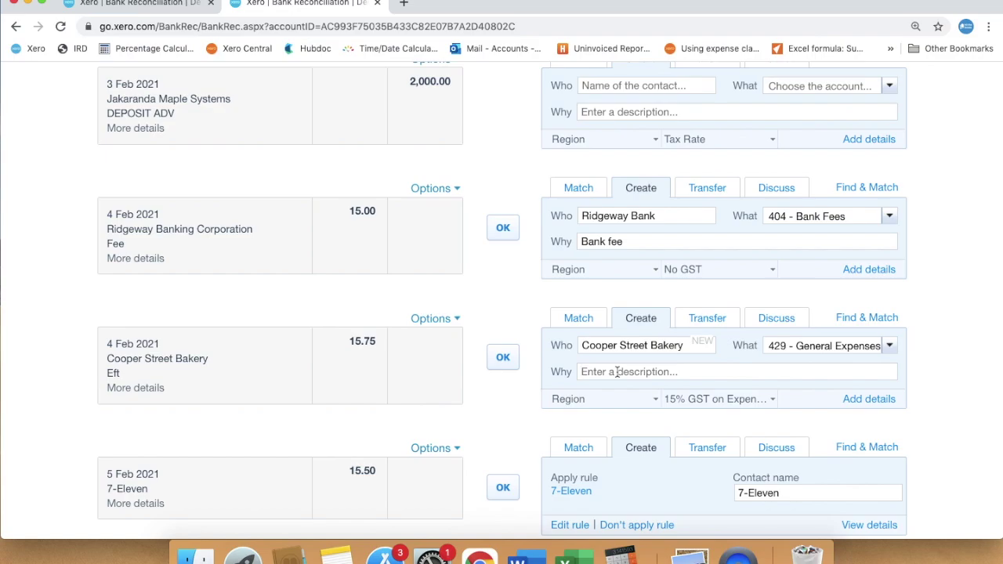
{"action": "type", "text": "M"}
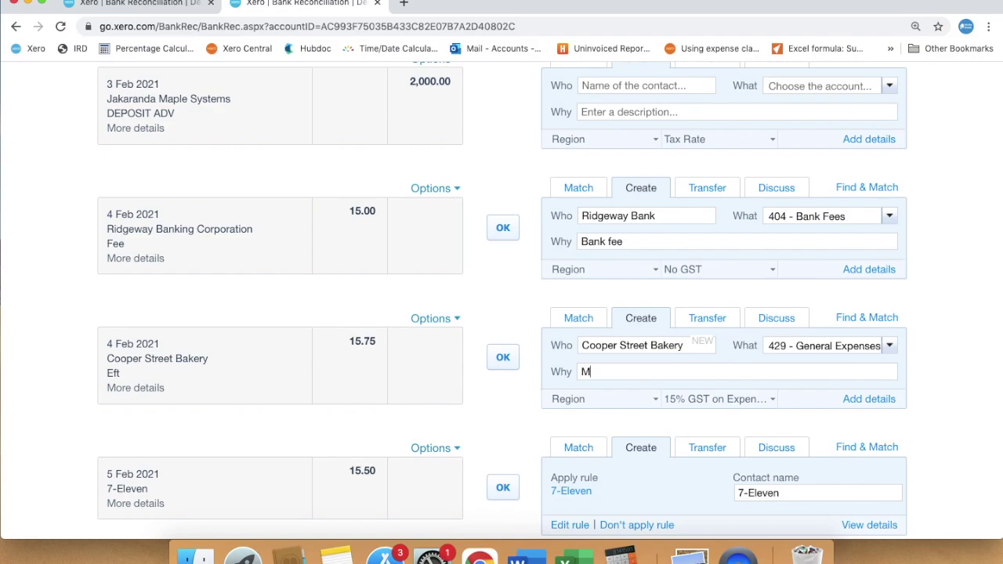
{"action": "type", "text": "orning tea with Sam"}
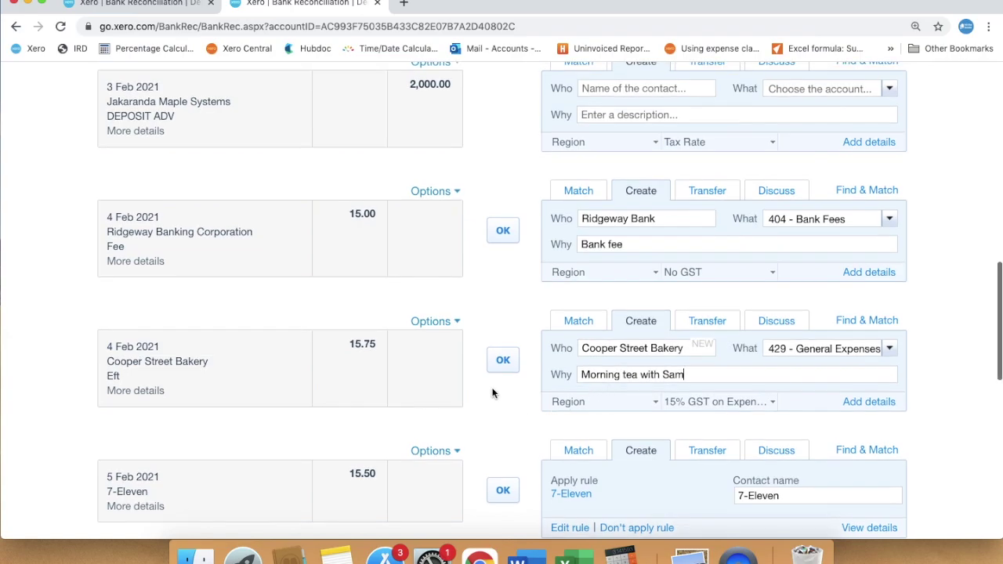
{"action": "scroll", "coordinate": [499, 373], "scroll_direction": "down", "scroll_amount": 1}
{"action": "scroll", "coordinate": [502, 366], "scroll_direction": "down", "scroll_amount": 1}
{"action": "left_click", "coordinate": [502, 338]}
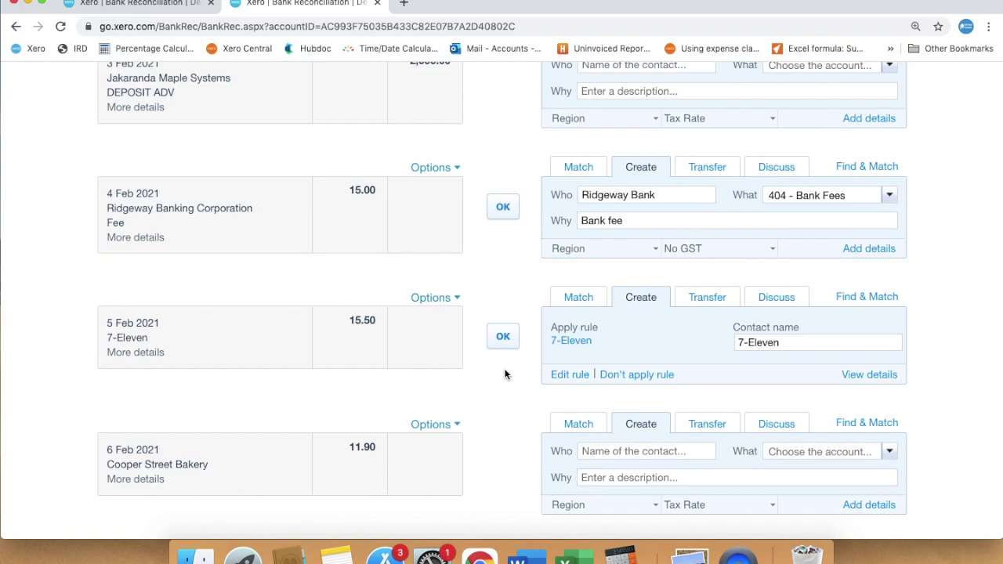
{"action": "scroll", "coordinate": [505, 375], "scroll_direction": "down", "scroll_amount": 5}
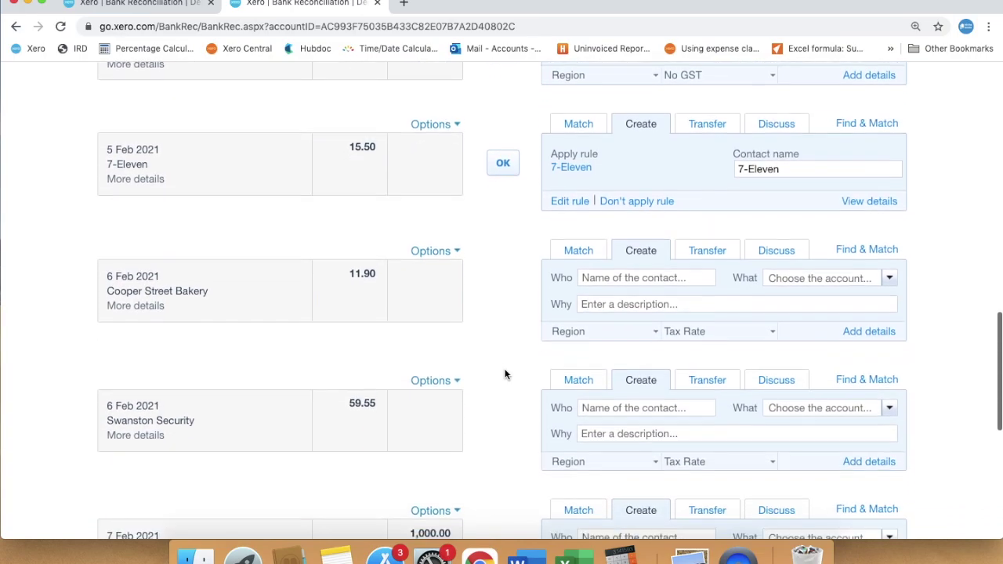
Reload the reconciliation page and reconcile the 11.90 Cooper Street Bakery line of 6 Feb 2021 using its suggested 429 - General Expenses coding.
{"action": "scroll", "coordinate": [505, 375], "scroll_direction": "down", "scroll_amount": 1}
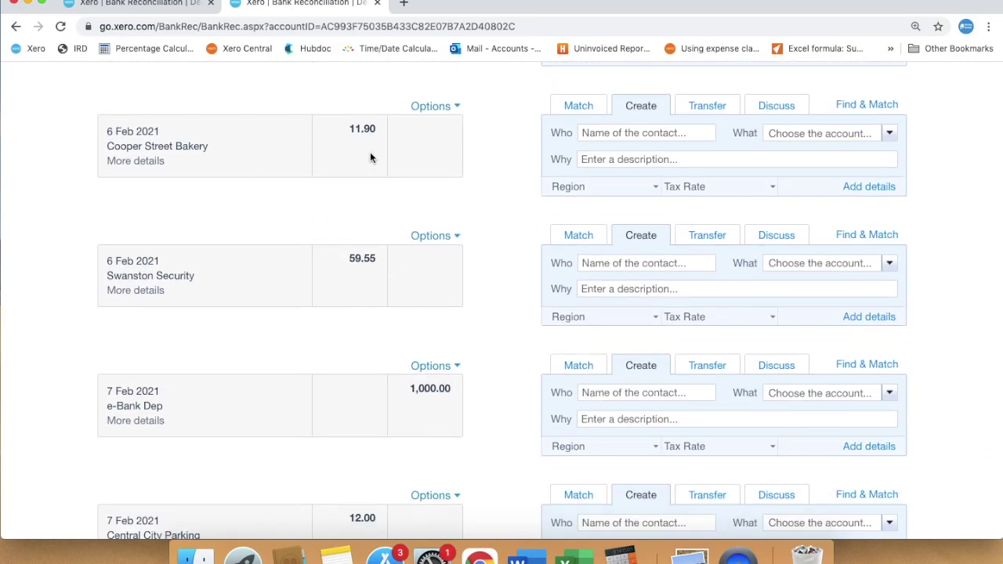
{"action": "scroll", "coordinate": [372, 158], "scroll_direction": "down", "scroll_amount": 1}
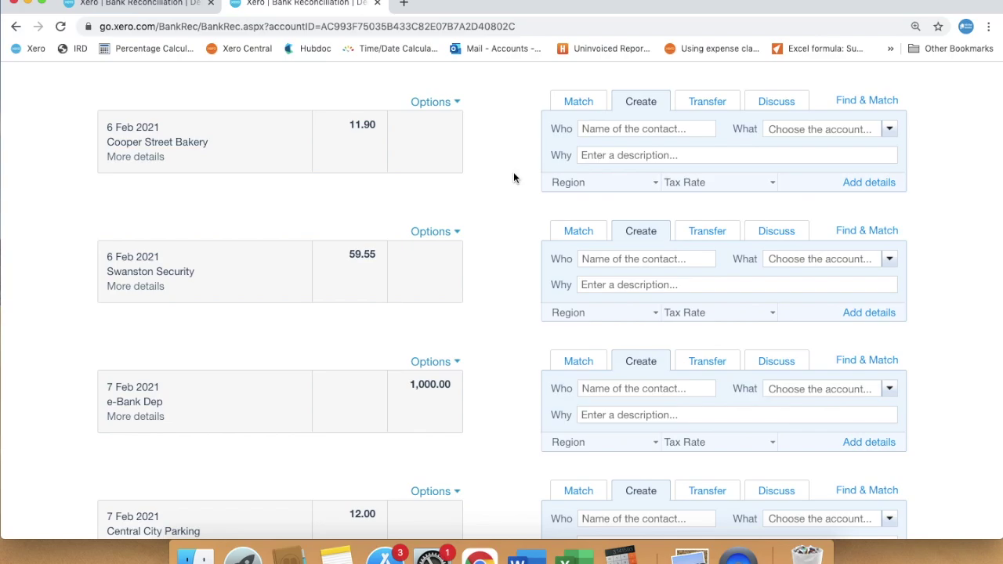
{"action": "left_click", "coordinate": [60, 27]}
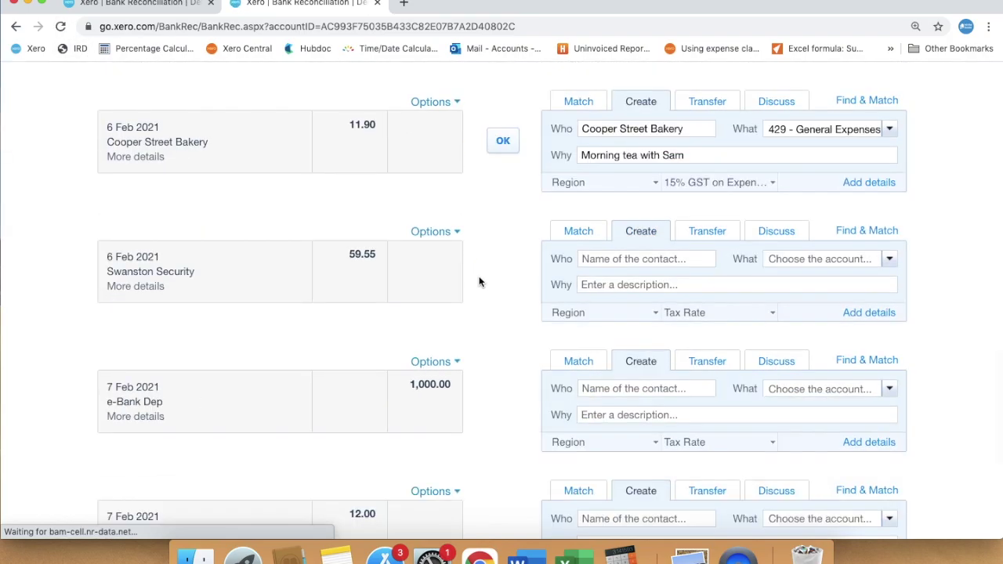
{"action": "scroll", "coordinate": [479, 278], "scroll_direction": "up", "scroll_amount": 1}
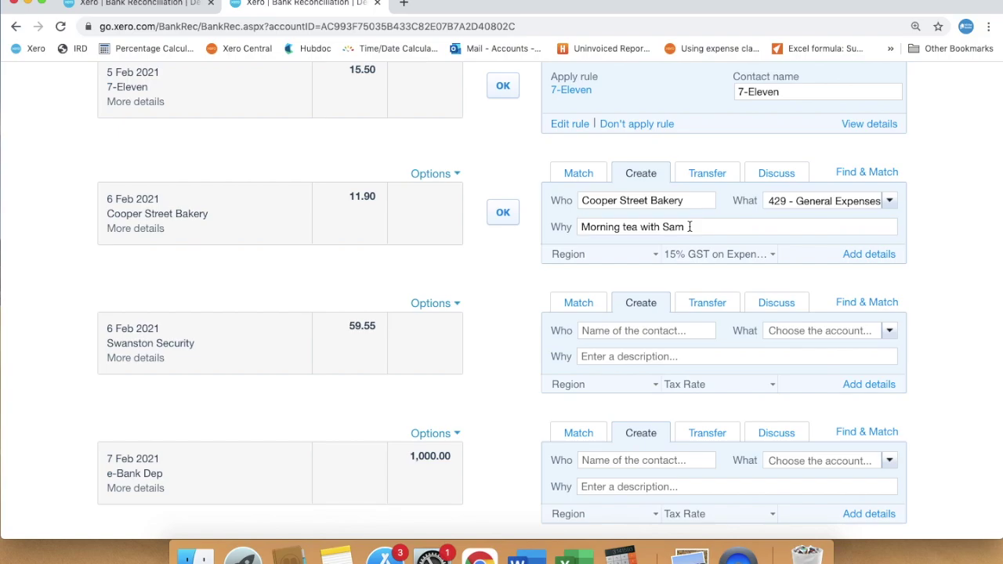
{"action": "left_click", "coordinate": [504, 214]}
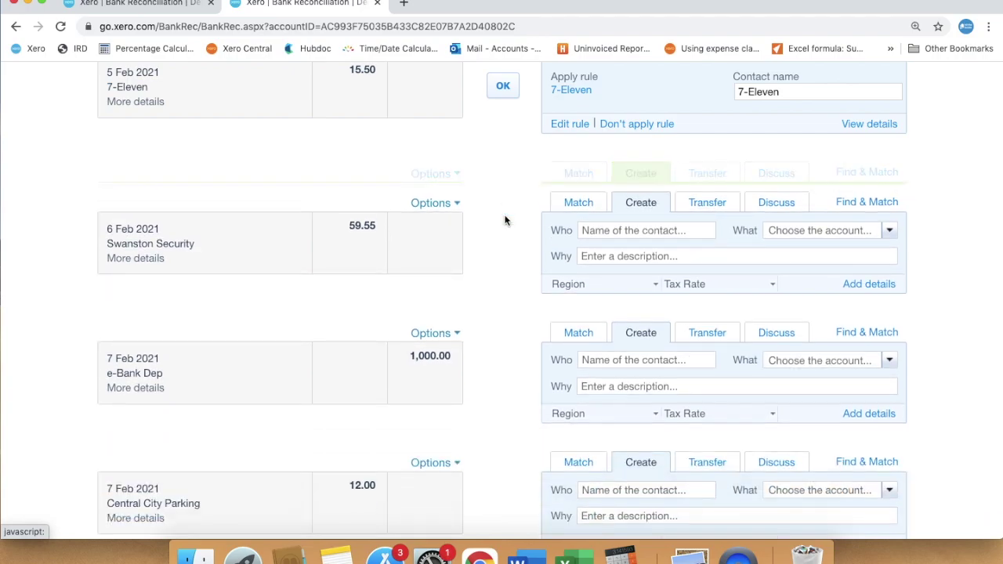
Find possible matches for the 4,500.00 SMART Agency line of 3 Feb 2021 by searching for the name Smart Agency.
{"action": "scroll", "coordinate": [505, 220], "scroll_direction": "up", "scroll_amount": 10}
{"action": "scroll", "coordinate": [505, 220], "scroll_direction": "up", "scroll_amount": 5}
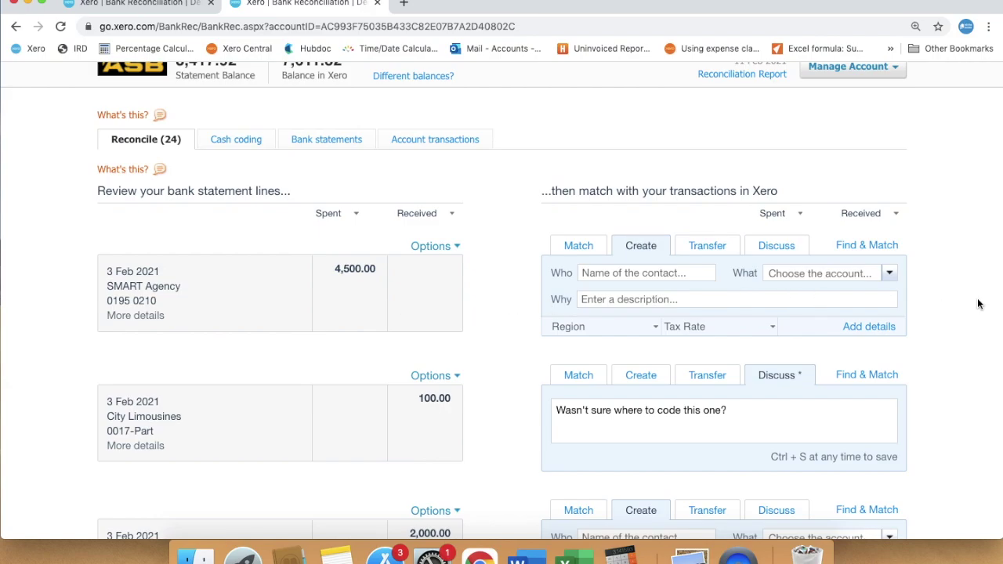
{"action": "left_click", "coordinate": [873, 246]}
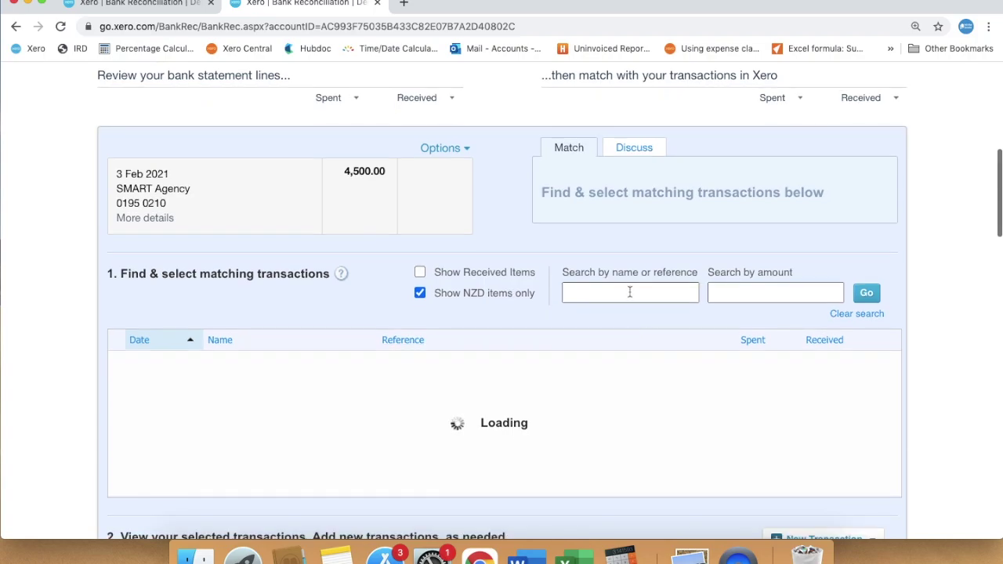
{"action": "left_click", "coordinate": [612, 293]}
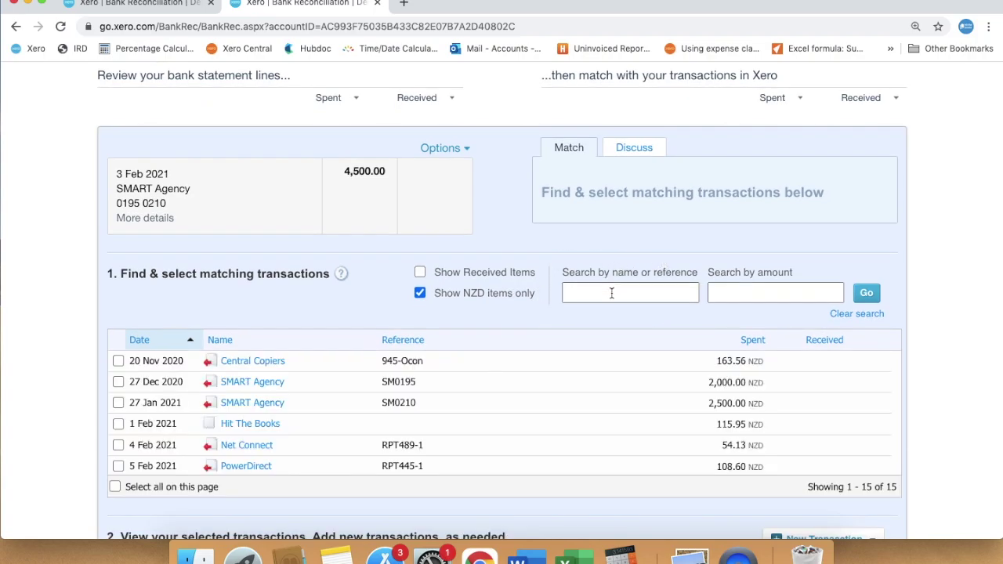
{"action": "type", "text": "Smart Agency"}
{"action": "left_click", "coordinate": [870, 293]}
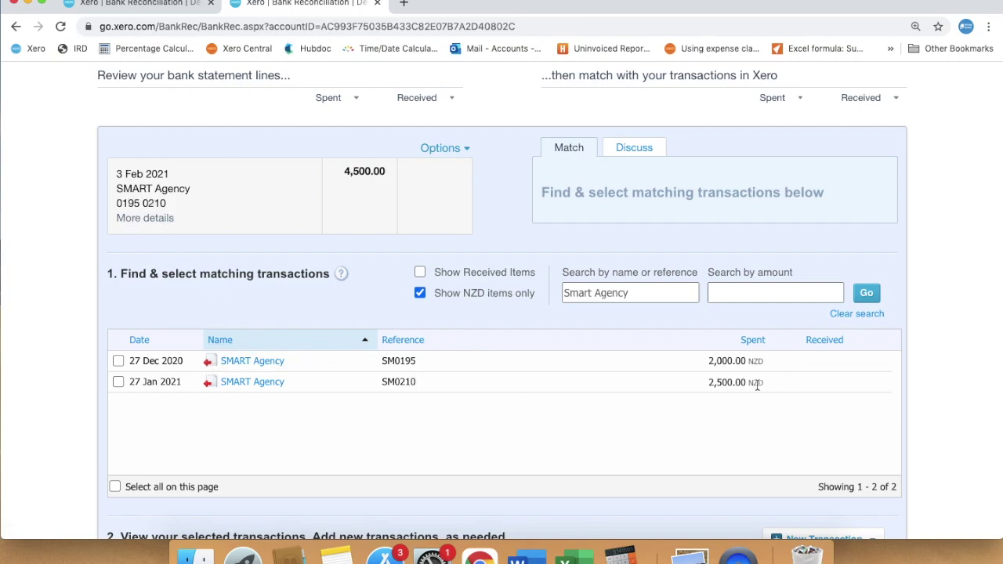
Select the SMART Agency bills SM0195 and SM0210 and reconcile both against the 4,500.00 statement line.
{"action": "left_click", "coordinate": [119, 361]}
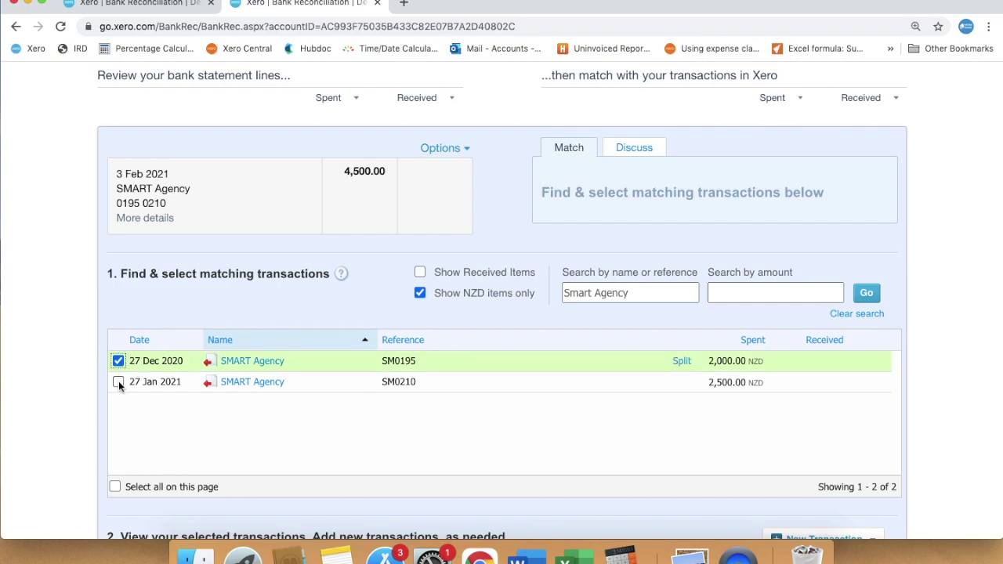
{"action": "left_click", "coordinate": [118, 382]}
{"action": "scroll", "coordinate": [461, 437], "scroll_direction": "down", "scroll_amount": 5}
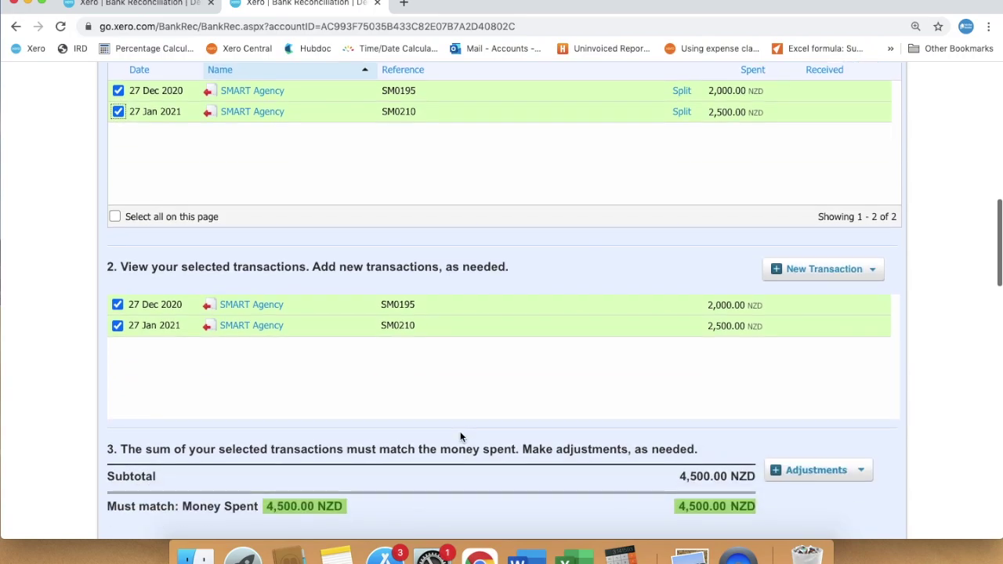
{"action": "scroll", "coordinate": [460, 437], "scroll_direction": "down", "scroll_amount": 2}
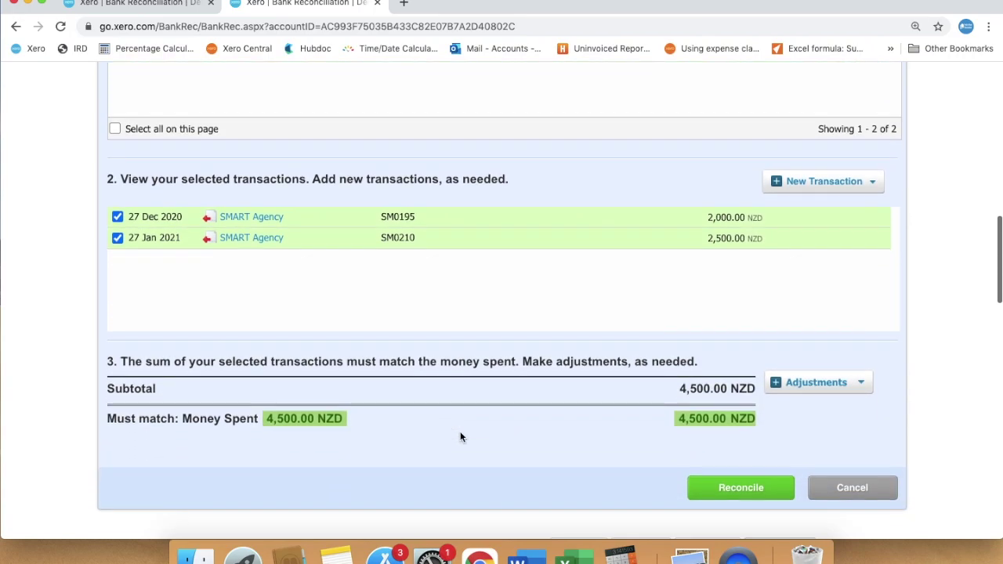
{"action": "left_click", "coordinate": [729, 492]}
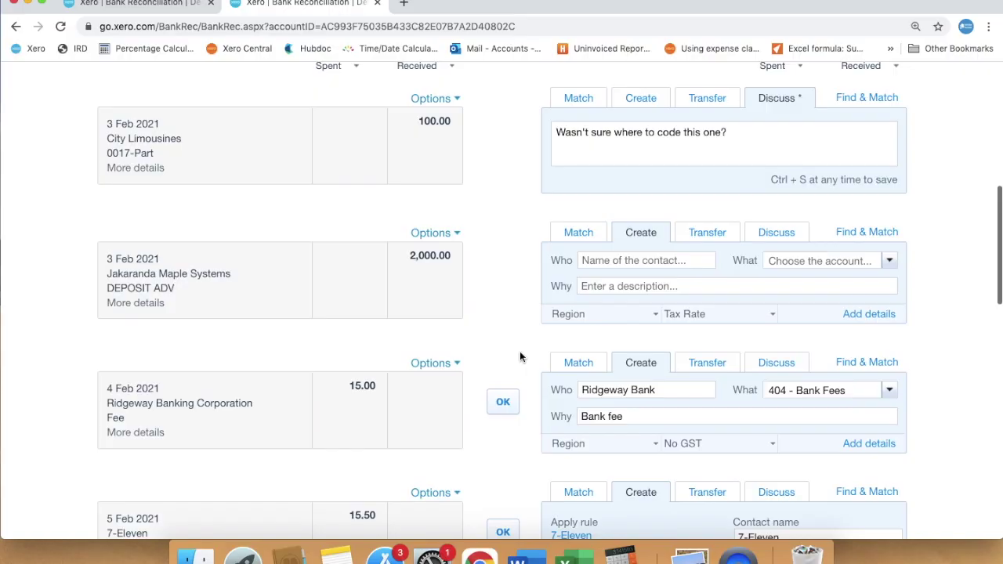
Save the discussion note "Not sure how to code this?" on the 2,000.00 Jakaranda Maple Systems line.
{"action": "scroll", "coordinate": [519, 357], "scroll_direction": "up", "scroll_amount": 2}
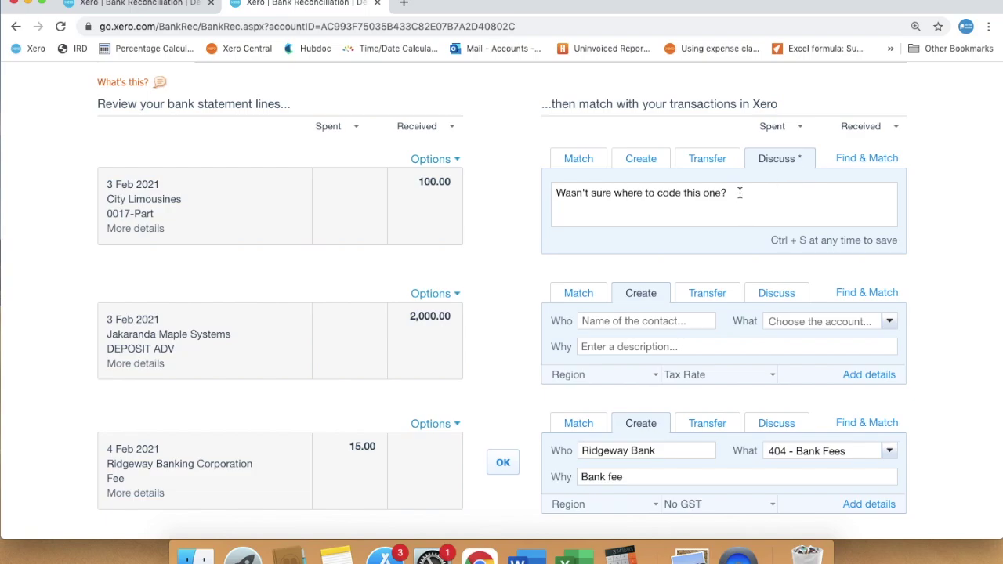
{"action": "left_click", "coordinate": [776, 293]}
{"action": "type", "text": "Not sure how to code this "}
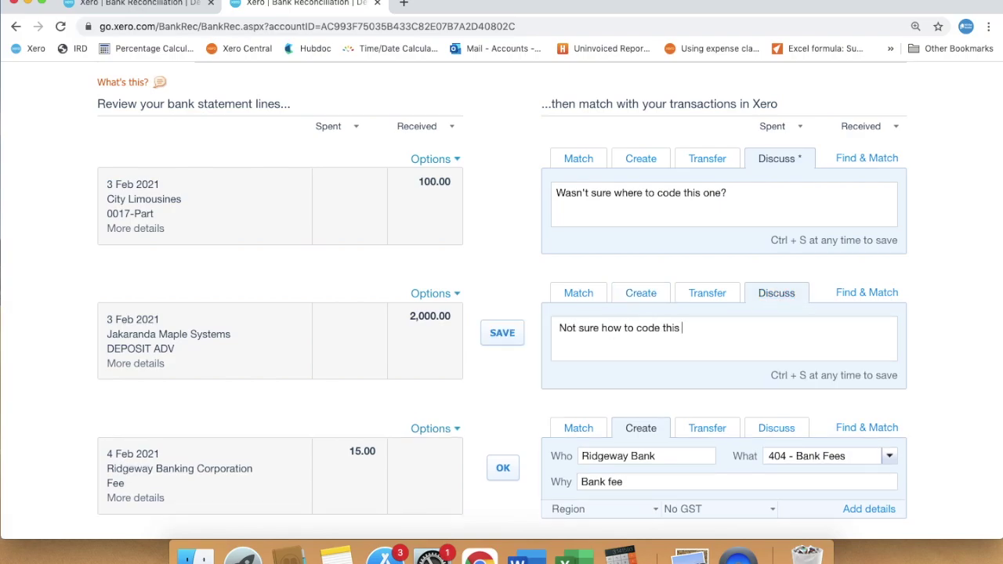
{"action": "type", "text": "?"}
{"action": "left_click", "coordinate": [503, 333]}
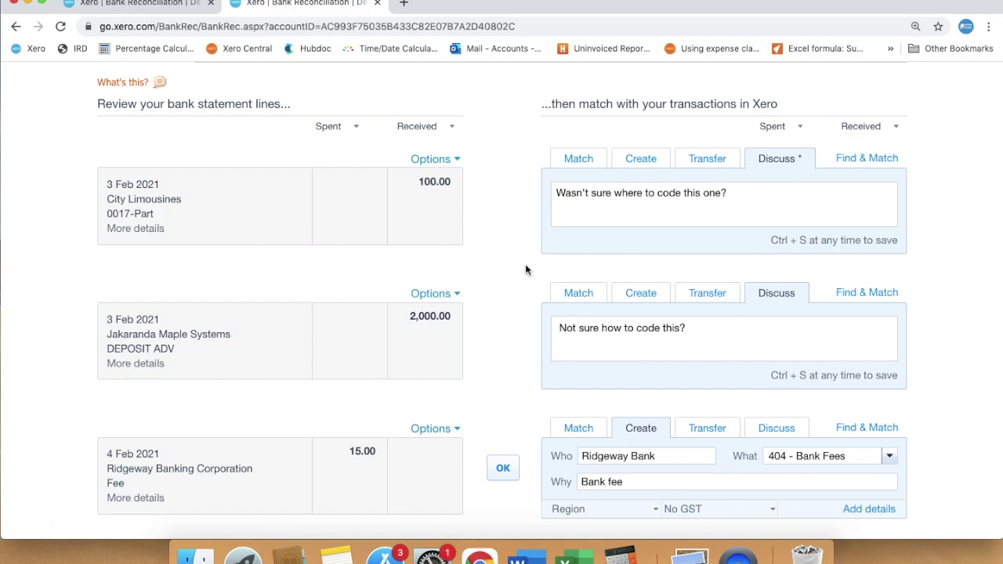
Find possible matches for the 100.00 City Limousines line of 3 Feb 2021 by searching for the name City Limousines.
{"action": "scroll", "coordinate": [525, 269], "scroll_direction": "up", "scroll_amount": 2}
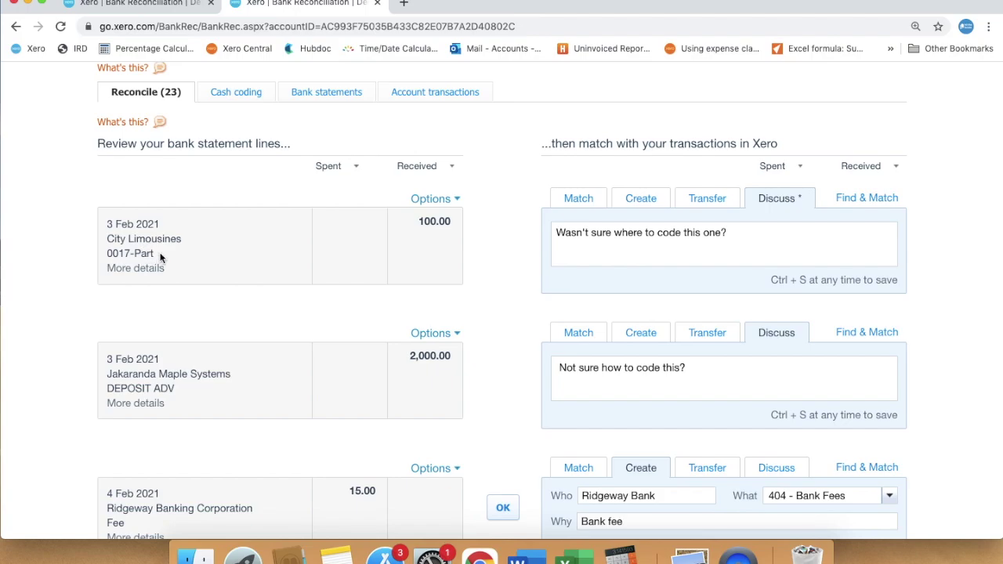
{"action": "scroll", "coordinate": [499, 210], "scroll_direction": "down", "scroll_amount": 2}
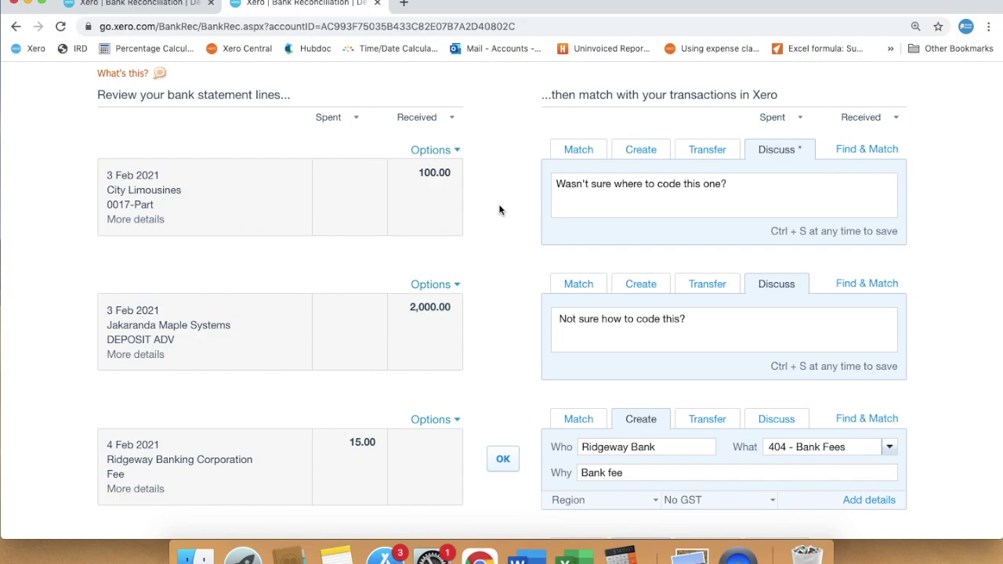
{"action": "left_click", "coordinate": [877, 150]}
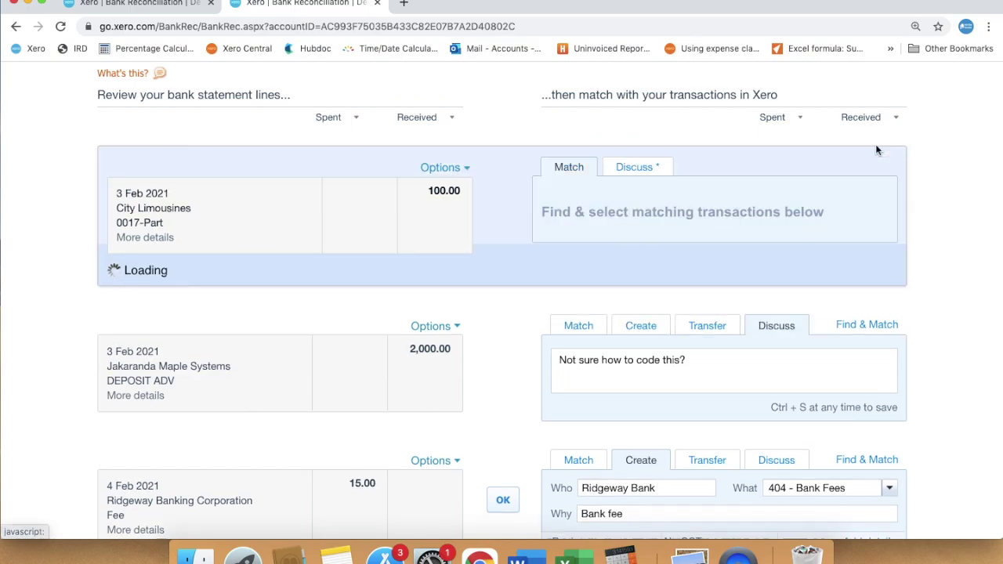
{"action": "left_click", "coordinate": [667, 312]}
{"action": "type", "text": "City Limousines"}
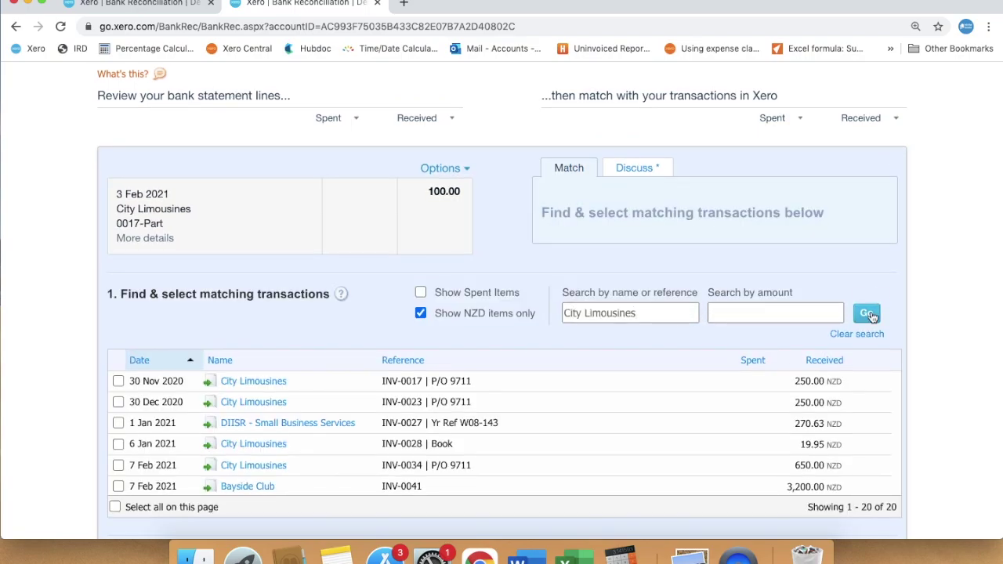
{"action": "key", "text": "Return"}
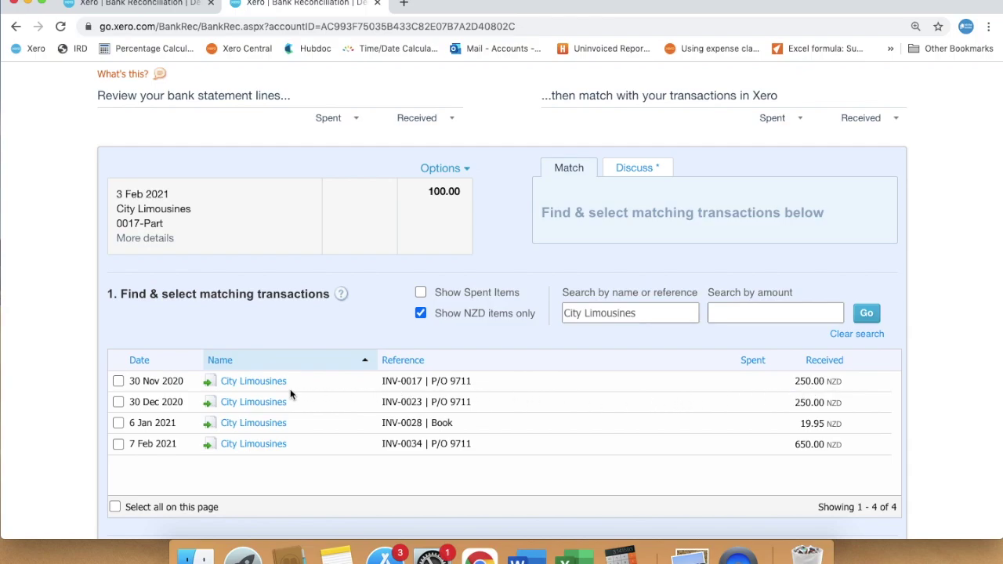
Select City Limousines invoice INV-0017, split it with a part payment of 100.00, and reconcile it against the statement line.
{"action": "left_click", "coordinate": [118, 381]}
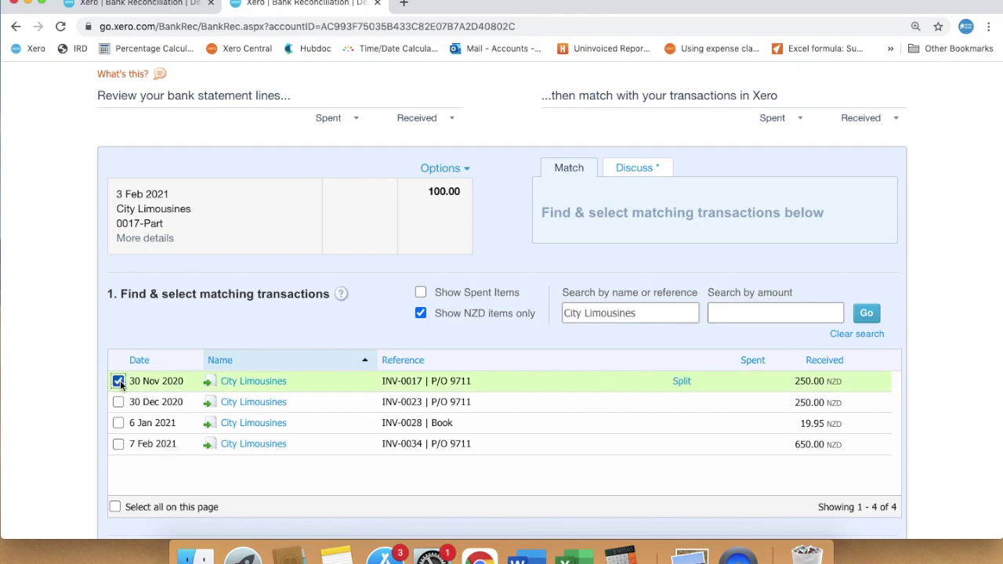
{"action": "left_click", "coordinate": [682, 383]}
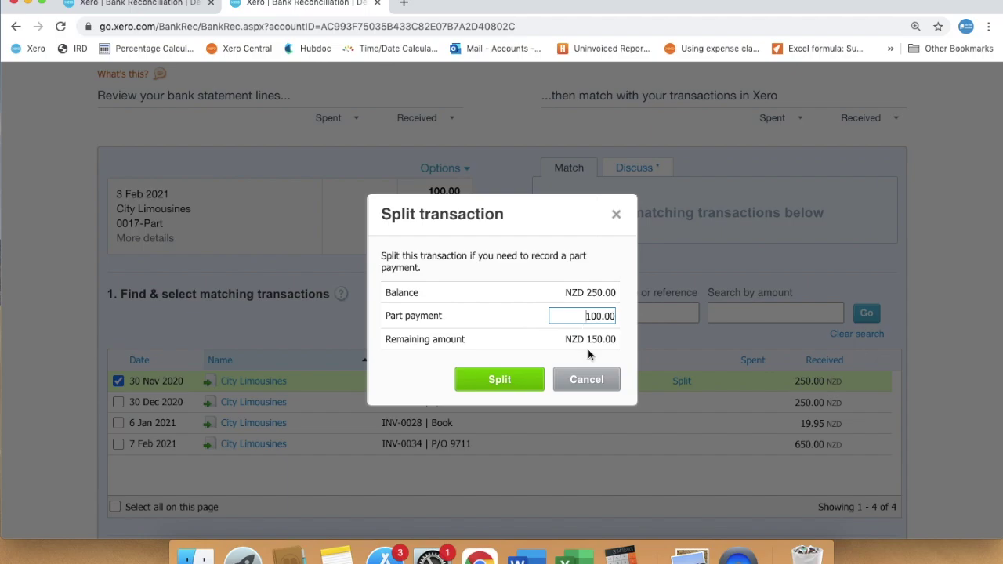
{"action": "left_click", "coordinate": [507, 384]}
{"action": "scroll", "coordinate": [528, 382], "scroll_direction": "down", "scroll_amount": 3}
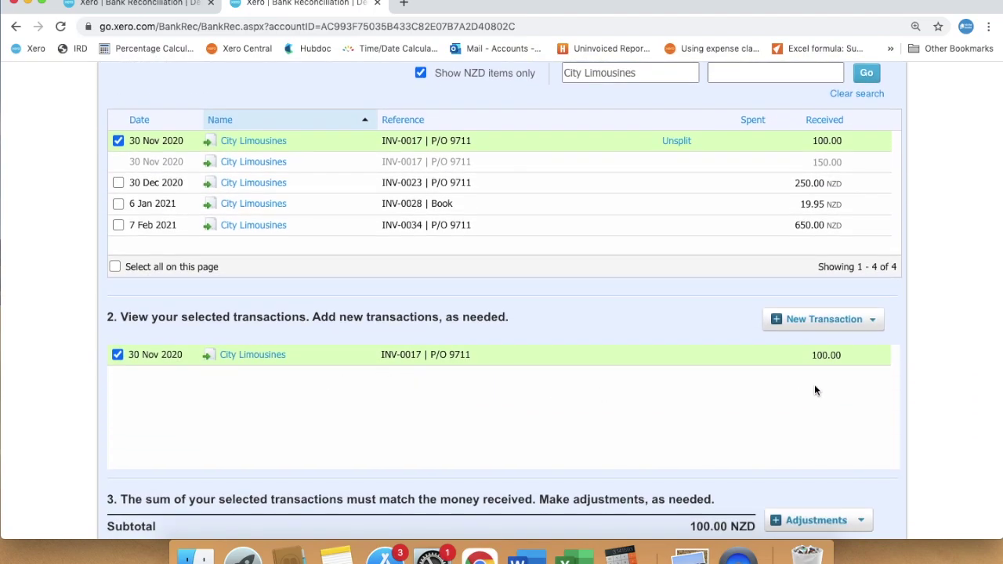
{"action": "scroll", "coordinate": [817, 384], "scroll_direction": "down", "scroll_amount": 2}
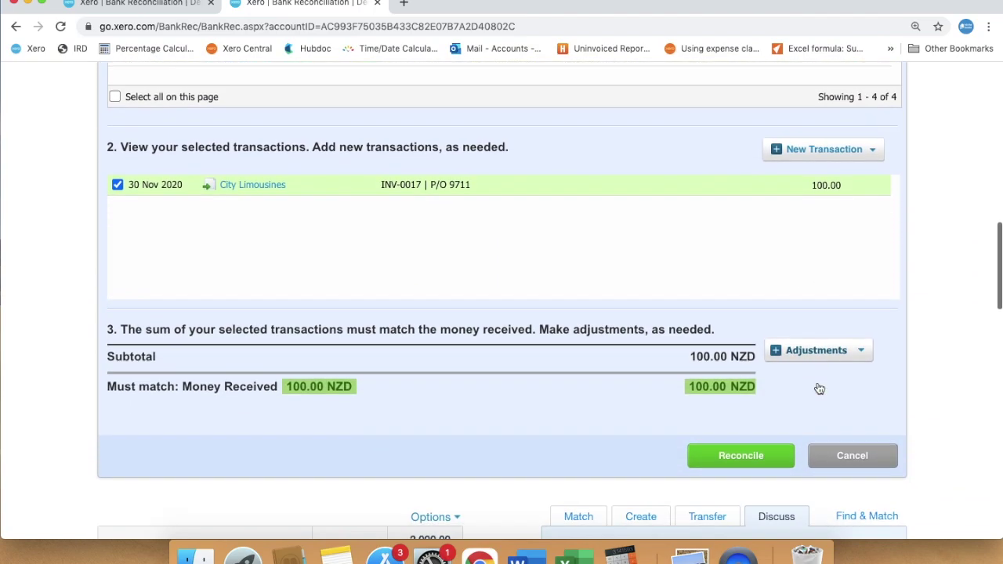
{"action": "left_click", "coordinate": [724, 460]}
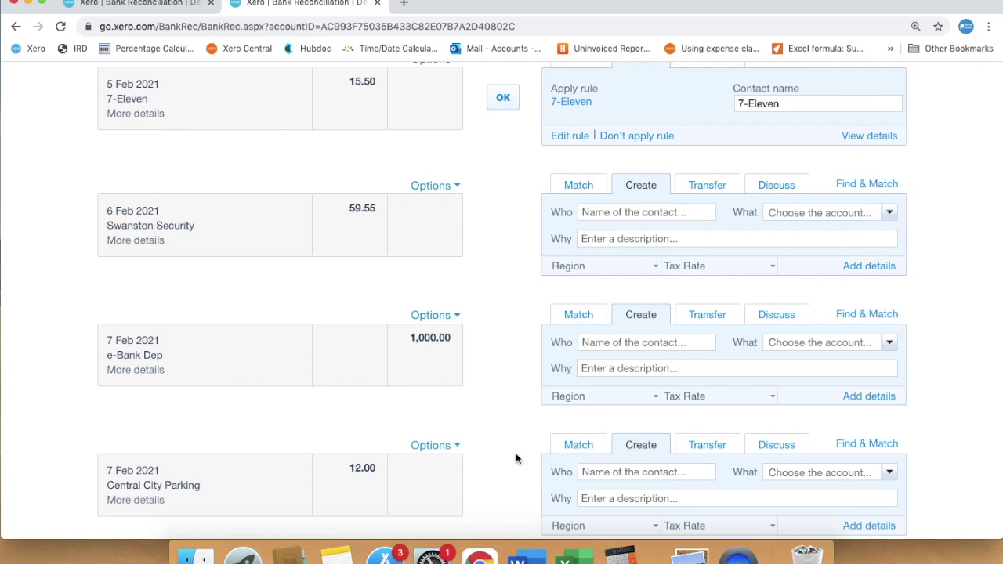
Open the sales invoices in a separate browser tab and list only the authorised ones.
{"action": "scroll", "coordinate": [516, 453], "scroll_direction": "up", "scroll_amount": 2}
{"action": "scroll", "coordinate": [516, 454], "scroll_direction": "up", "scroll_amount": 4}
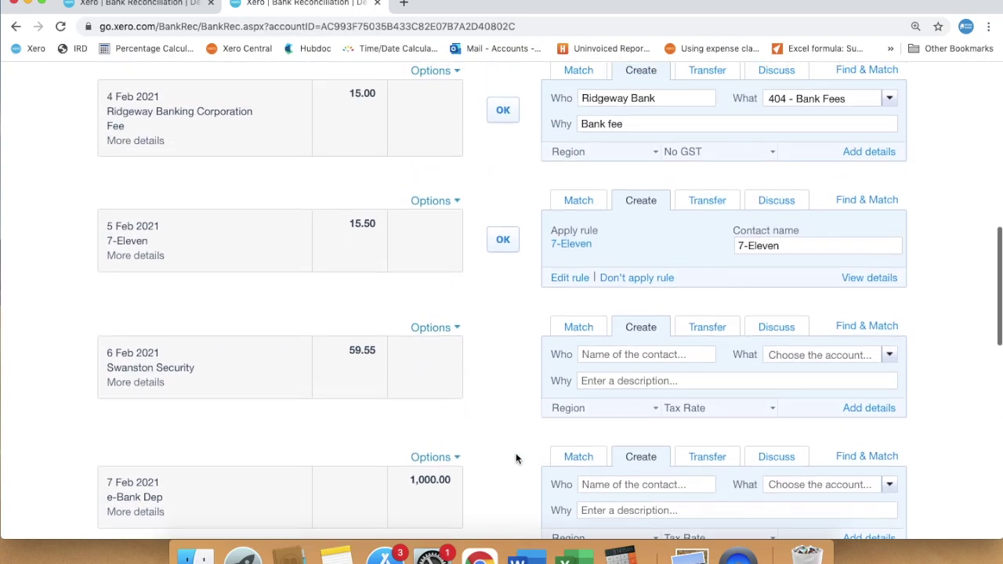
{"action": "scroll", "coordinate": [516, 453], "scroll_direction": "up", "scroll_amount": 5}
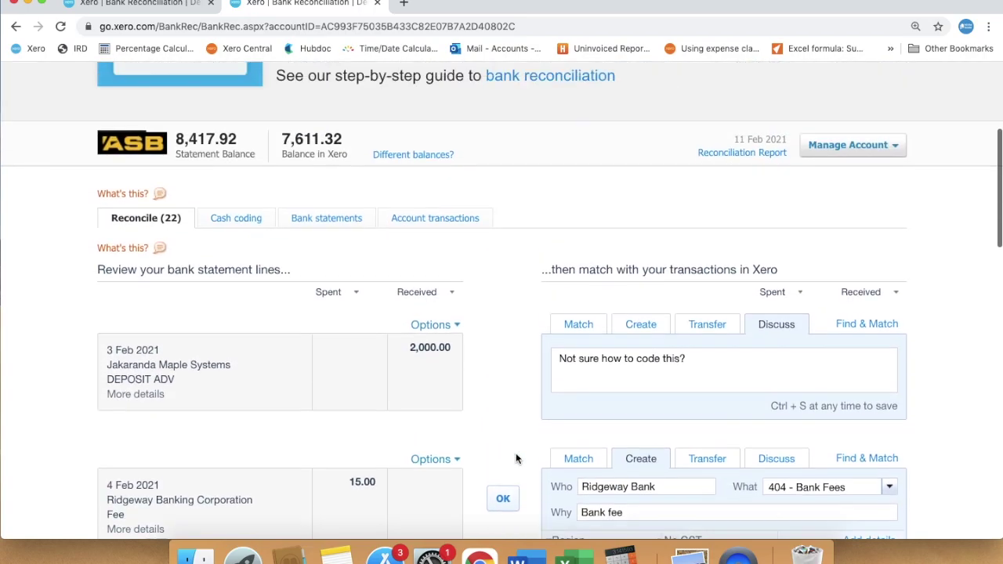
{"action": "left_click", "coordinate": [315, 132]}
{"action": "right_click", "coordinate": [330, 280]}
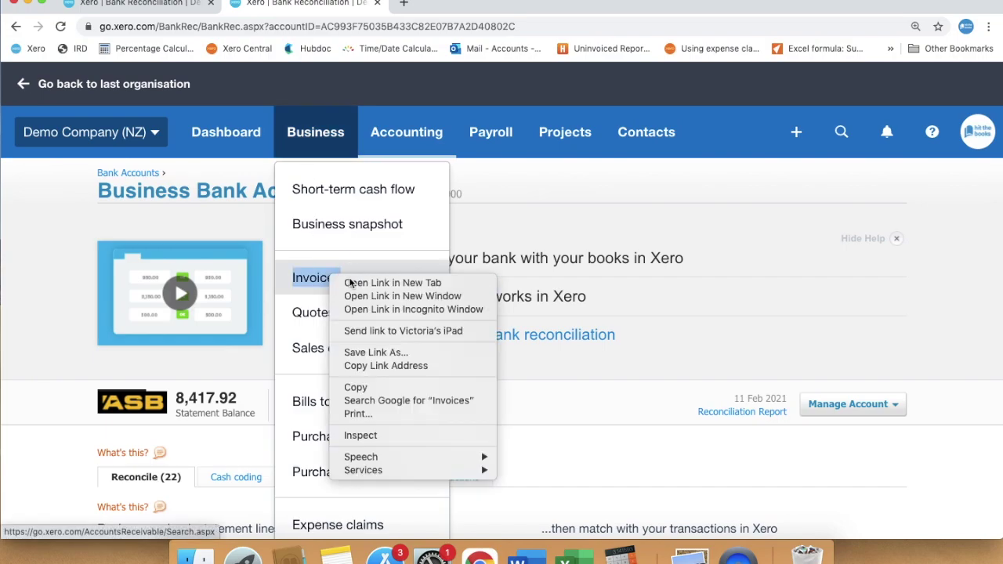
{"action": "left_click", "coordinate": [368, 283]}
{"action": "left_click", "coordinate": [427, 5]}
{"action": "left_click", "coordinate": [425, 294]}
Open City Limousines invoice INV-0017 and check its recorded payment and amount due.
{"action": "scroll", "coordinate": [437, 428], "scroll_direction": "down", "scroll_amount": 4}
{"action": "scroll", "coordinate": [438, 428], "scroll_direction": "down", "scroll_amount": 3}
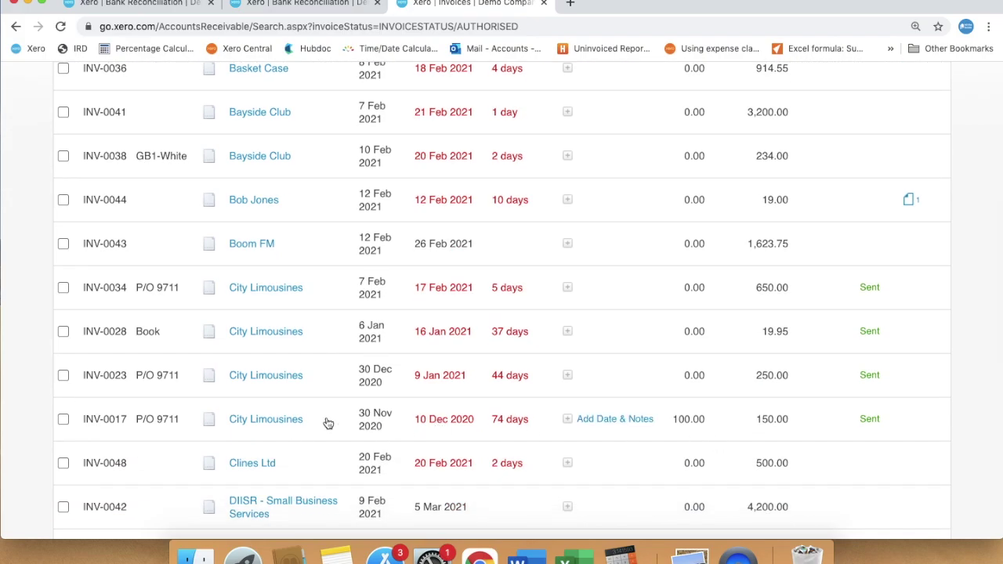
{"action": "left_click", "coordinate": [295, 421]}
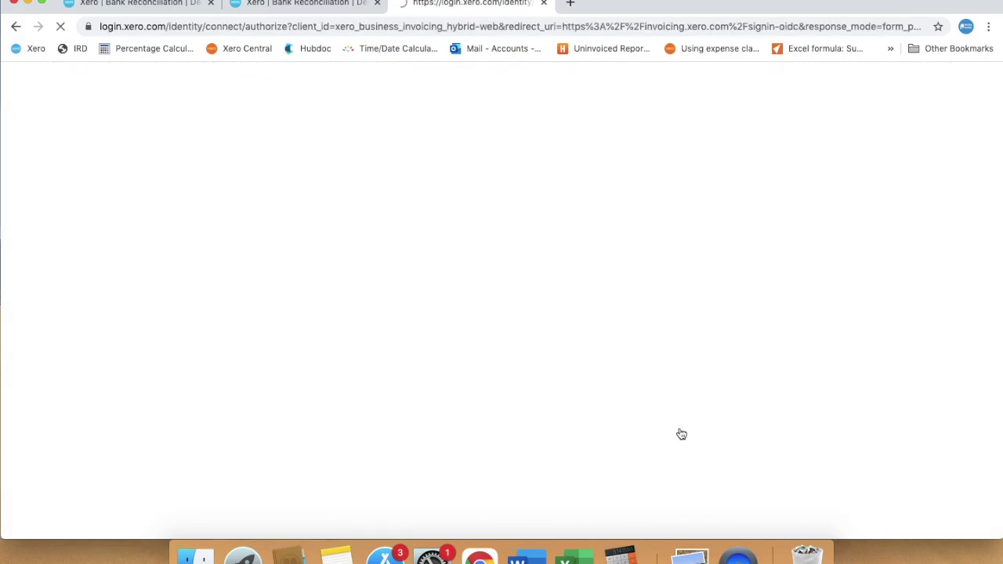
{"action": "scroll", "coordinate": [682, 434], "scroll_direction": "down", "scroll_amount": 2}
{"action": "scroll", "coordinate": [681, 435], "scroll_direction": "down", "scroll_amount": 5}
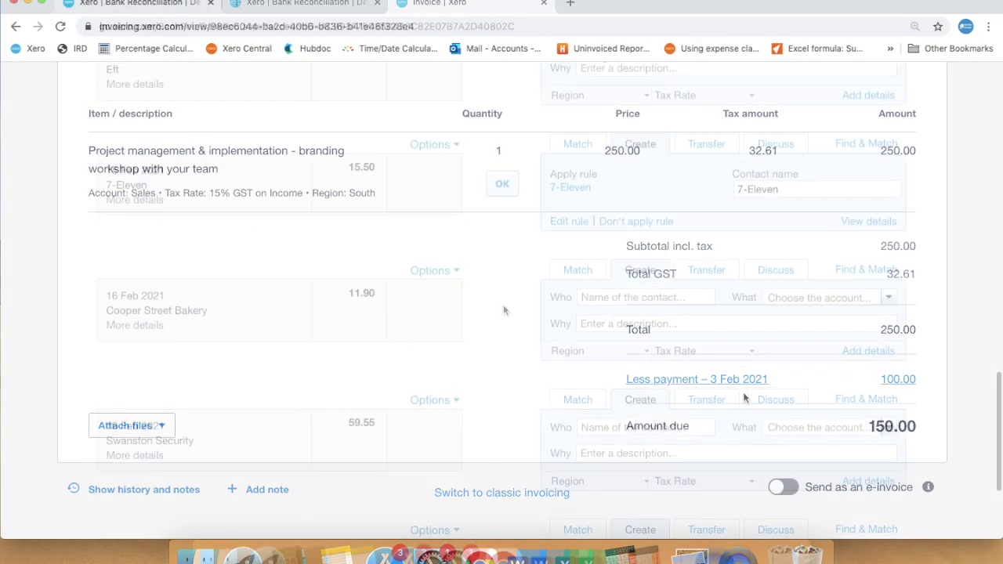
Find possible matches for the 59.55 Swanston Security line of 16 Feb 2021 by searching for "swanston", and review the matching totals.
{"action": "scroll", "coordinate": [504, 309], "scroll_direction": "down", "scroll_amount": 2}
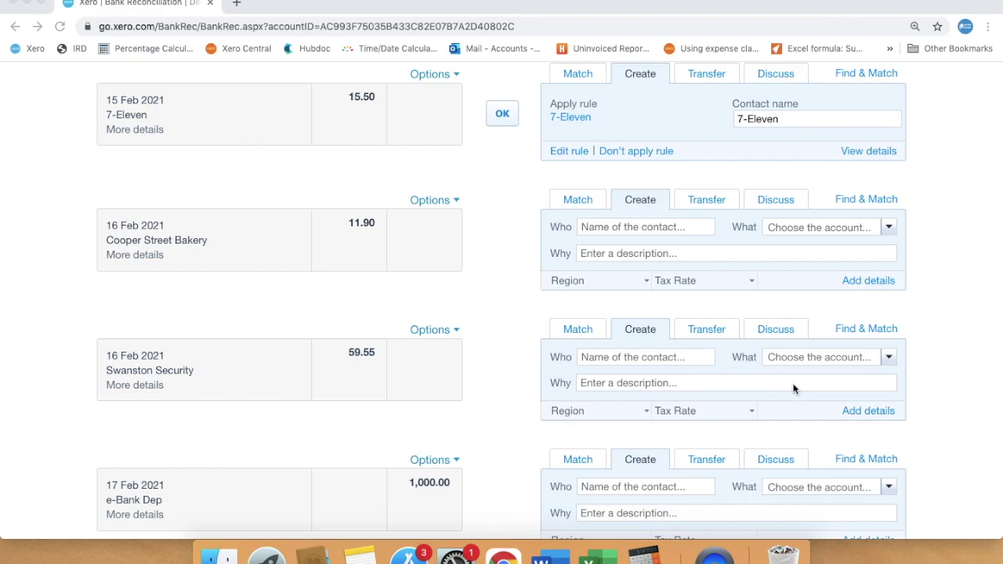
{"action": "left_click", "coordinate": [857, 328]}
{"action": "type", "text": "swanston"}
{"action": "key", "text": "Return"}
{"action": "scroll", "coordinate": [308, 357], "scroll_direction": "down", "scroll_amount": 3}
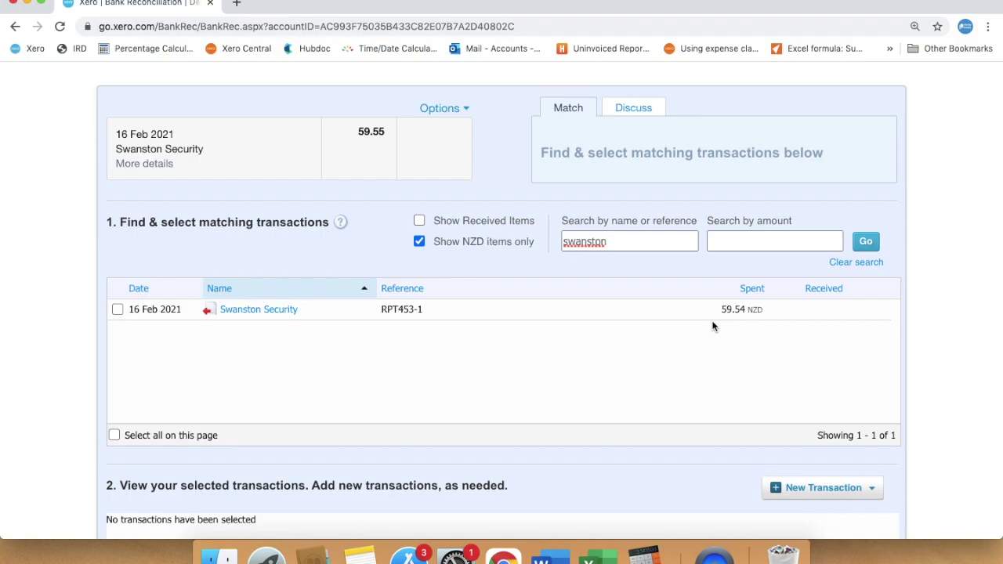
{"action": "scroll", "coordinate": [713, 327], "scroll_direction": "down", "scroll_amount": 5}
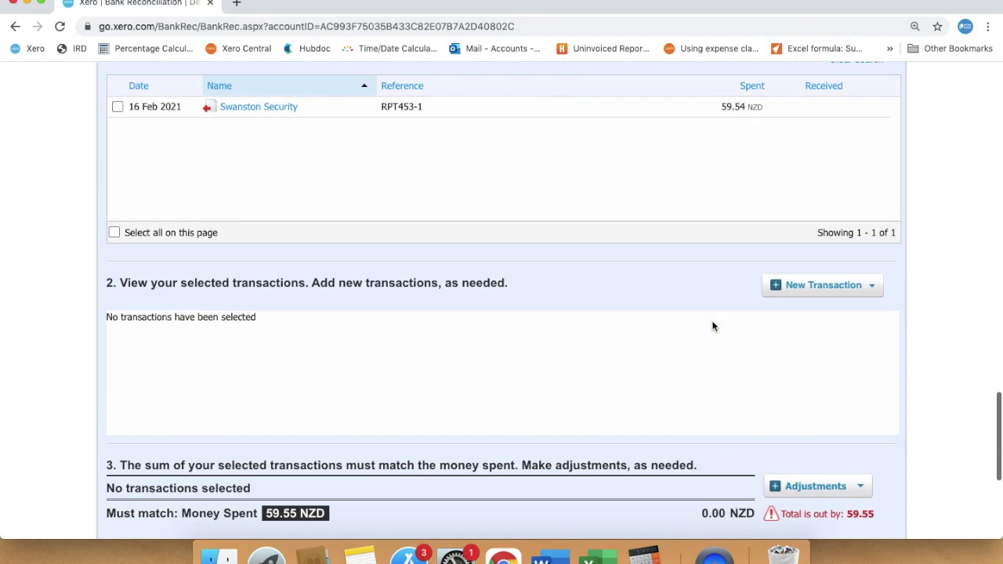
Match the 59.55 Swanston Security line with bill RPT453-1, add a minor adjustment of 0.01, and reconcile it.
{"action": "scroll", "coordinate": [745, 368], "scroll_direction": "down", "scroll_amount": 1}
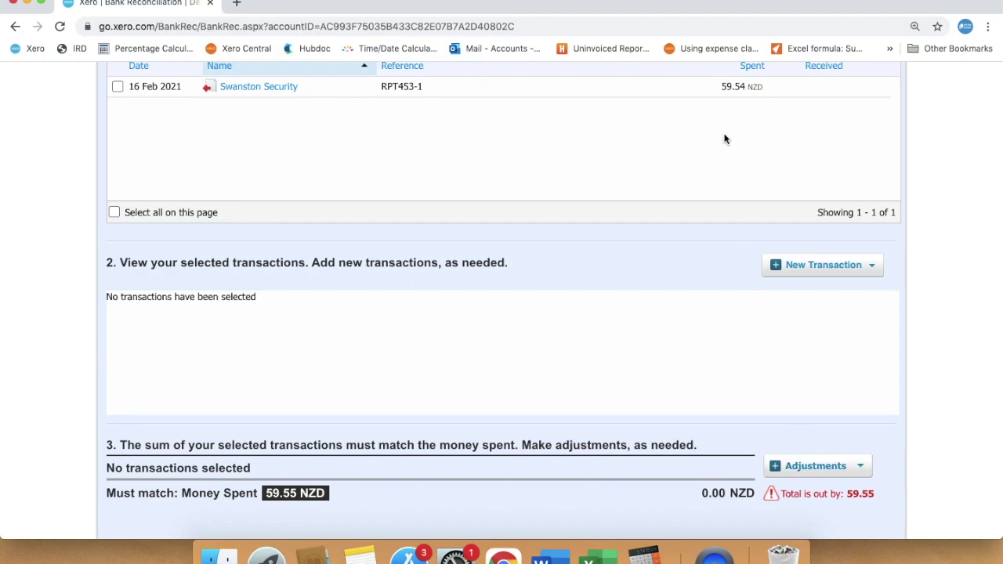
{"action": "left_click", "coordinate": [117, 87]}
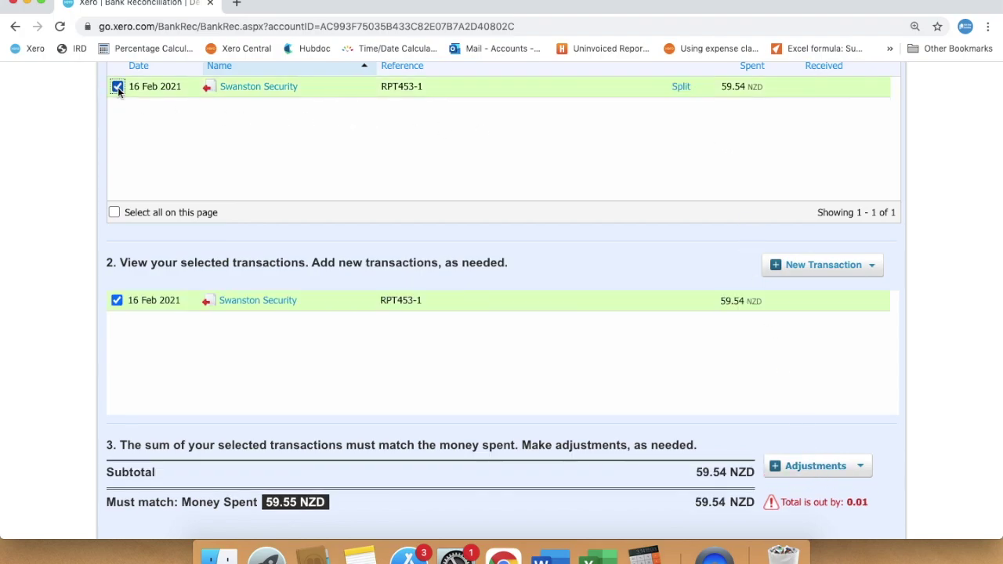
{"action": "scroll", "coordinate": [691, 444], "scroll_direction": "down", "scroll_amount": 3}
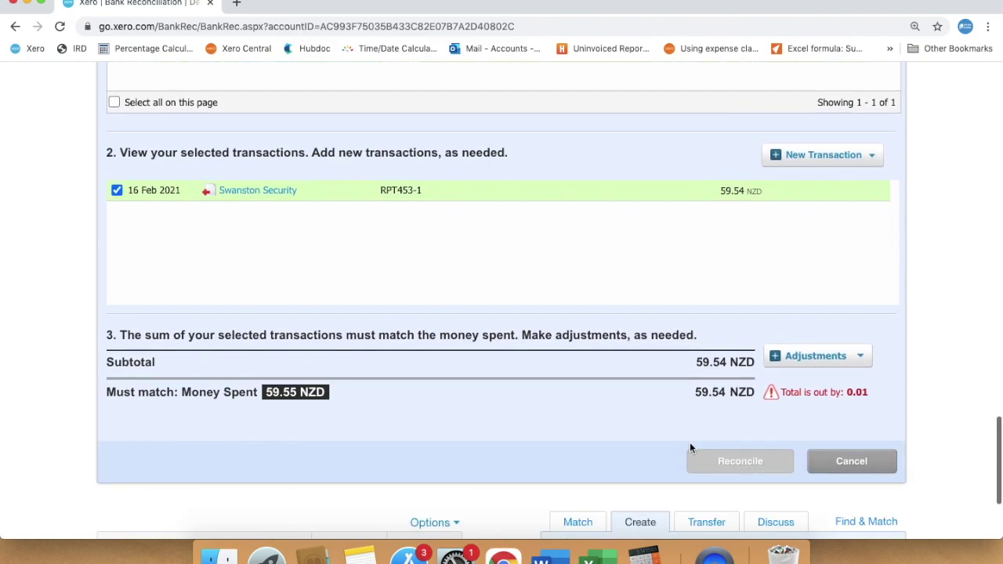
{"action": "left_click", "coordinate": [861, 358]}
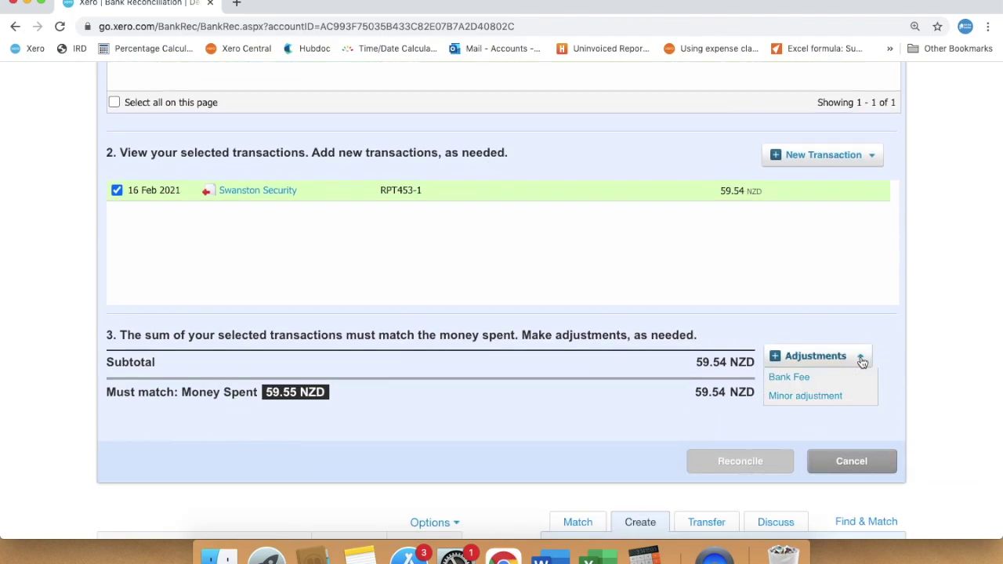
{"action": "left_click", "coordinate": [820, 398]}
{"action": "left_click", "coordinate": [701, 390]}
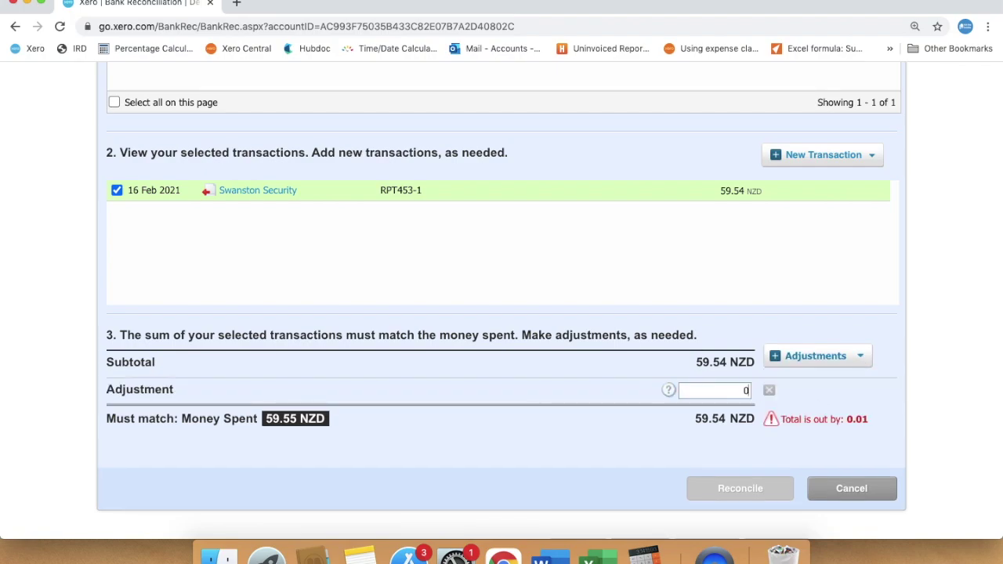
{"action": "type", "text": "0.01"}
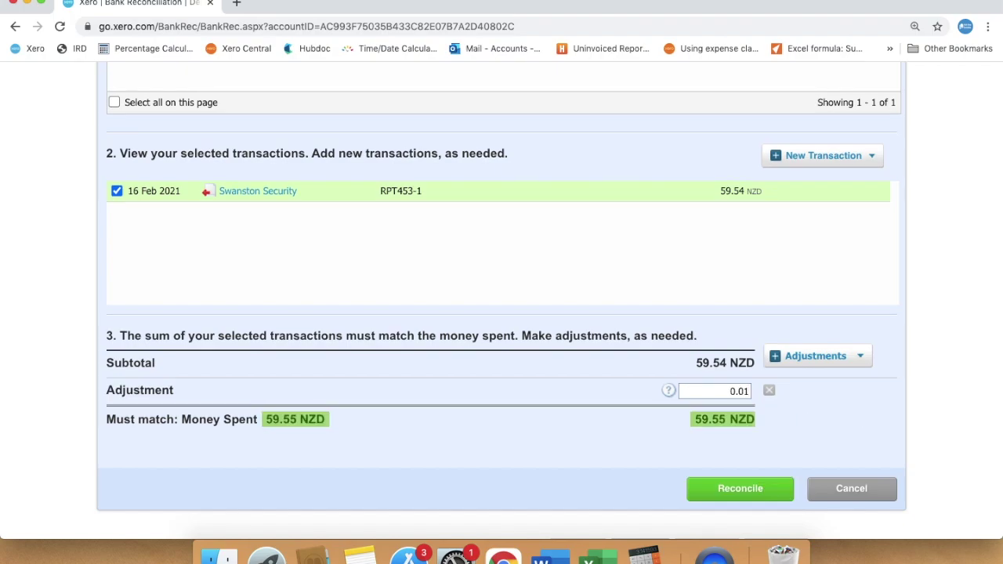
{"action": "left_click", "coordinate": [705, 490]}
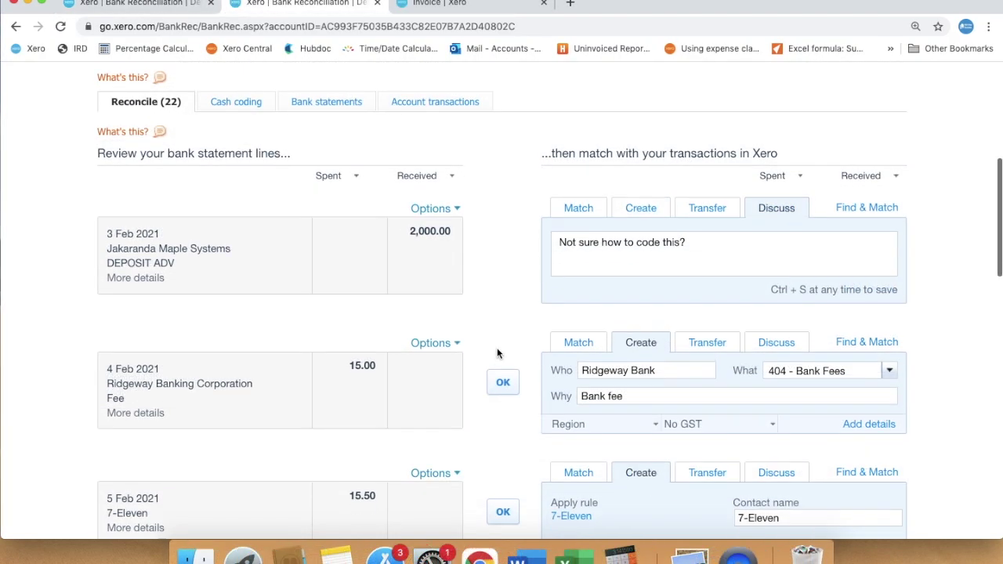
Review the transaction details that the 7-Eleven bank rule applies to the 5 Feb 2021 line, and close them.
{"action": "scroll", "coordinate": [497, 352], "scroll_direction": "down", "scroll_amount": 2}
{"action": "scroll", "coordinate": [497, 353], "scroll_direction": "down", "scroll_amount": 1}
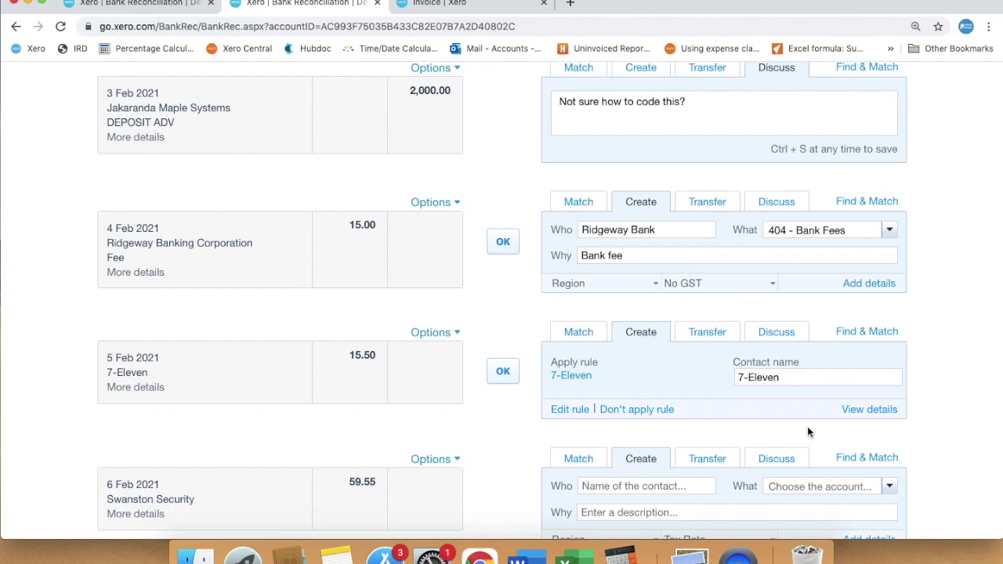
{"action": "left_click", "coordinate": [870, 410]}
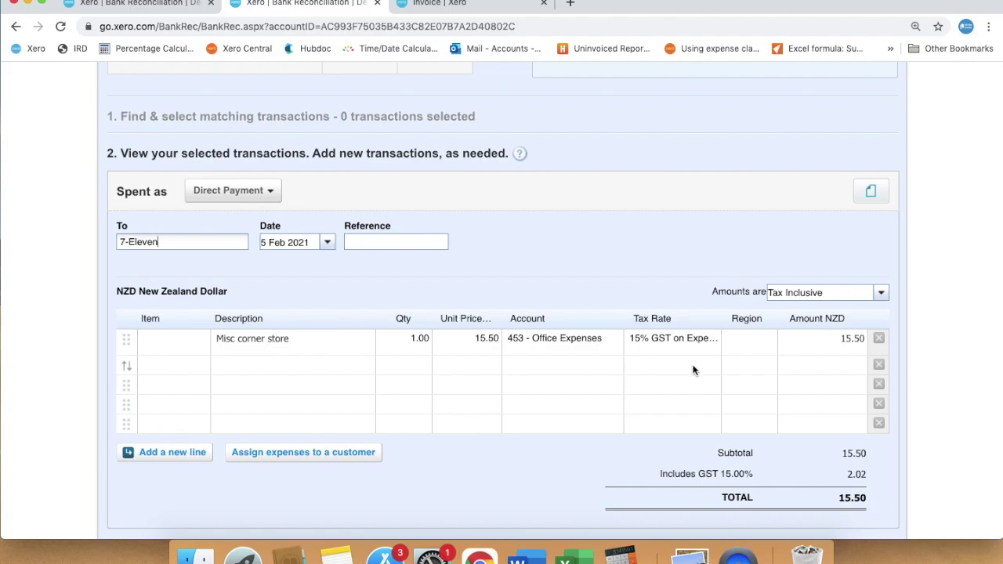
{"action": "scroll", "coordinate": [693, 370], "scroll_direction": "down", "scroll_amount": 3}
{"action": "left_click", "coordinate": [869, 448]}
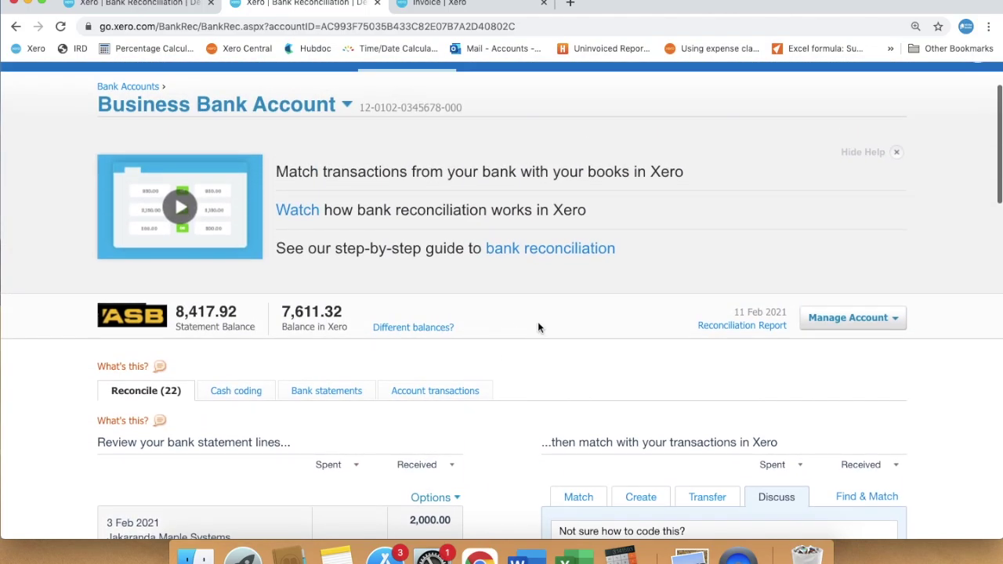
Open the Business Bank Account's bank rules in a separate browser tab.
{"action": "left_click", "coordinate": [862, 316]}
{"action": "right_click", "coordinate": [811, 400]}
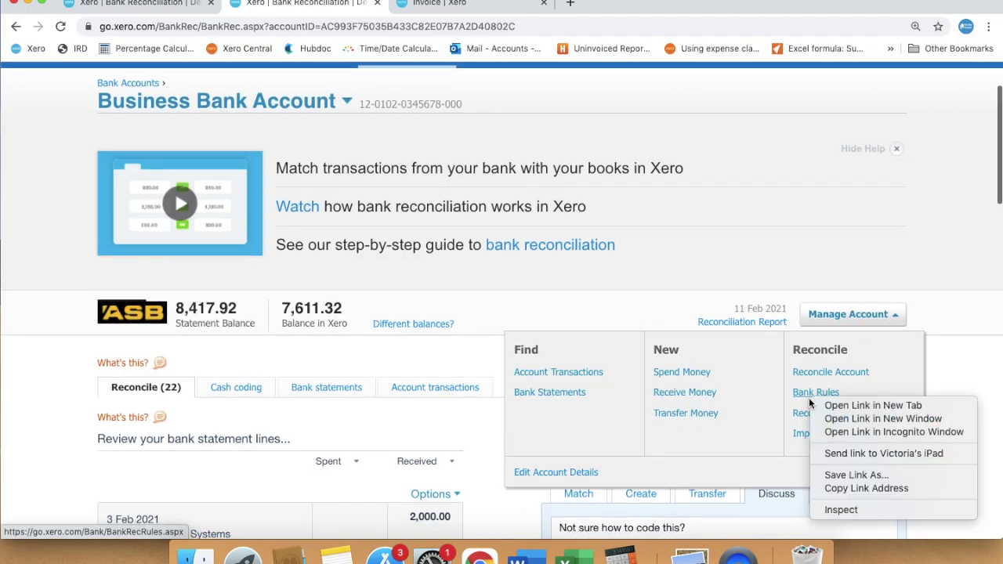
{"action": "left_click", "coordinate": [872, 405]}
{"action": "left_click", "coordinate": [605, 6]}
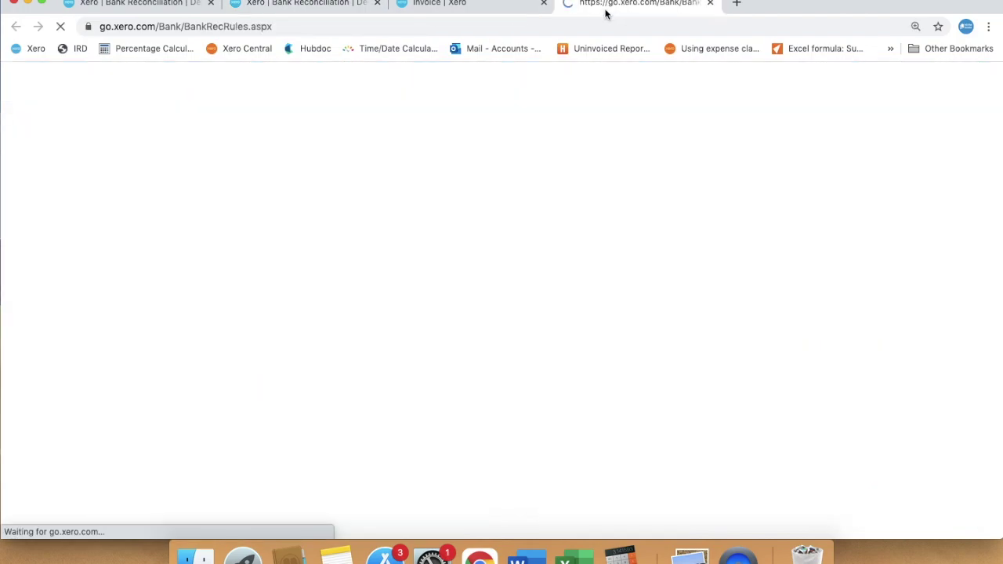
{"action": "scroll", "coordinate": [572, 306], "scroll_direction": "down", "scroll_amount": 2}
Start a spend money rule for lines whose payee contains "Cooper Street Bakery", and set the contact to Cooper Street Bakery.
{"action": "left_click", "coordinate": [146, 327]}
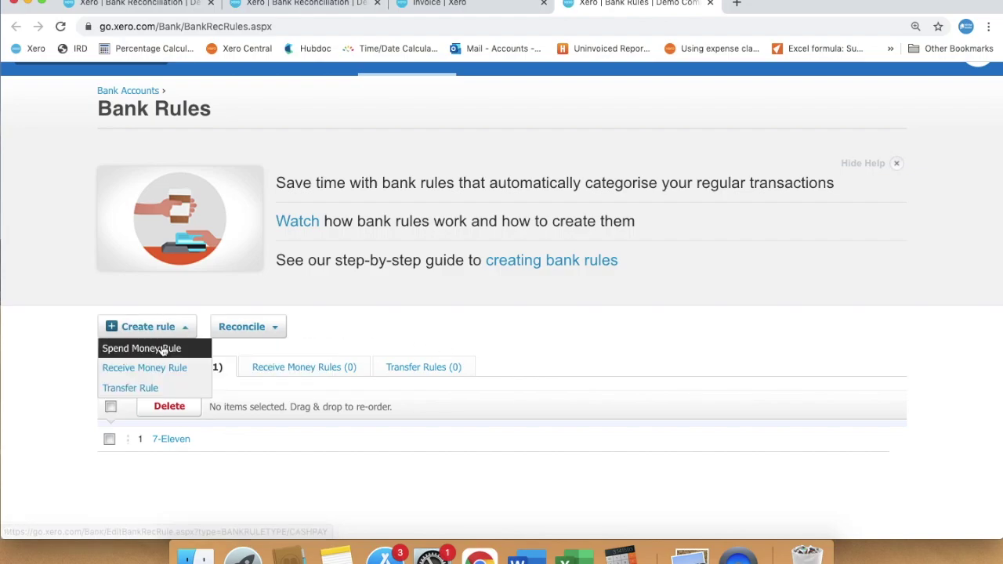
{"action": "left_click", "coordinate": [163, 349]}
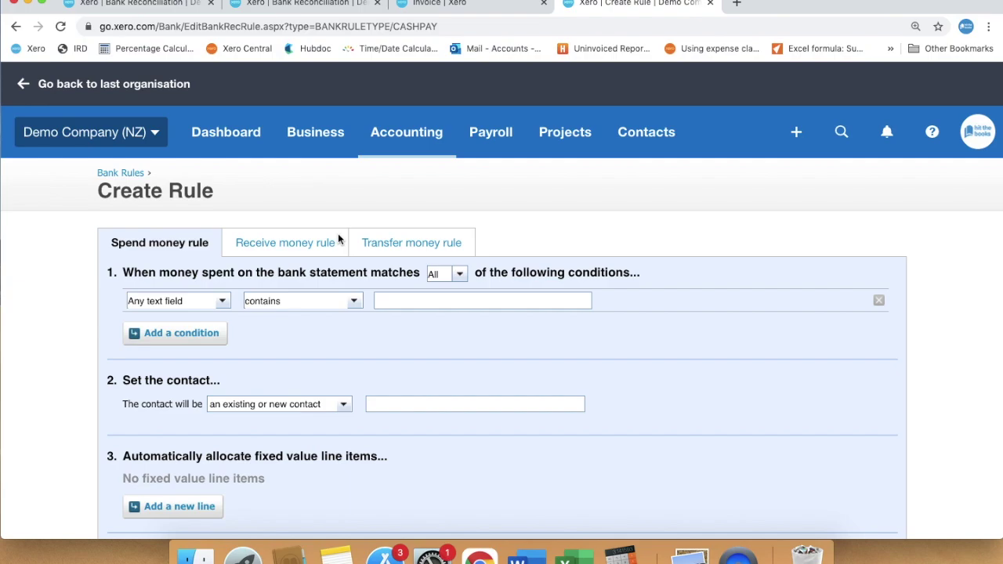
{"action": "left_click", "coordinate": [221, 303]}
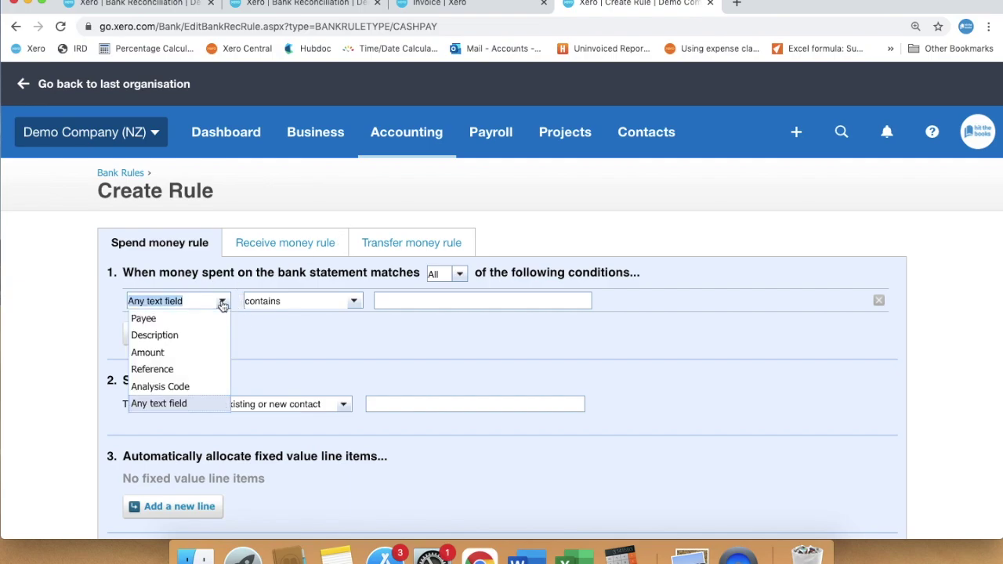
{"action": "left_click", "coordinate": [217, 318]}
{"action": "left_click", "coordinate": [405, 301]}
{"action": "type", "text": "Cooper Street Bakery"}
{"action": "left_click", "coordinate": [431, 402]}
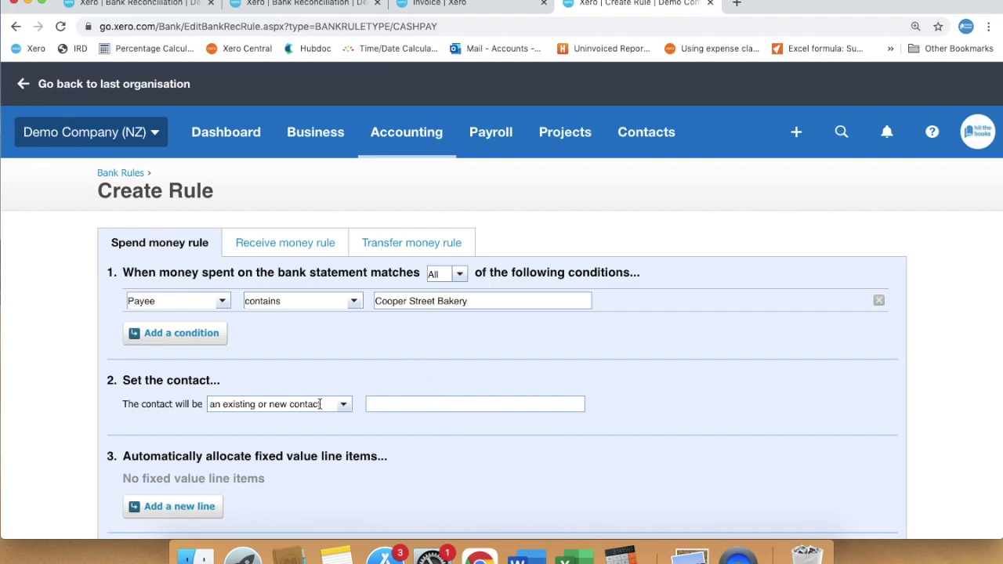
{"action": "type", "text": "Cooper Street"}
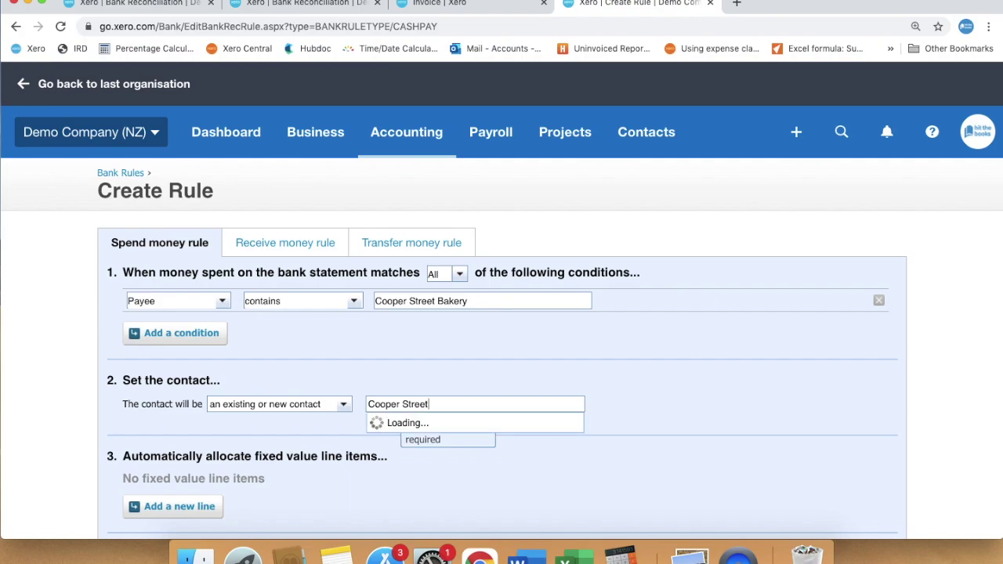
{"action": "type", "text": " Bakery"}
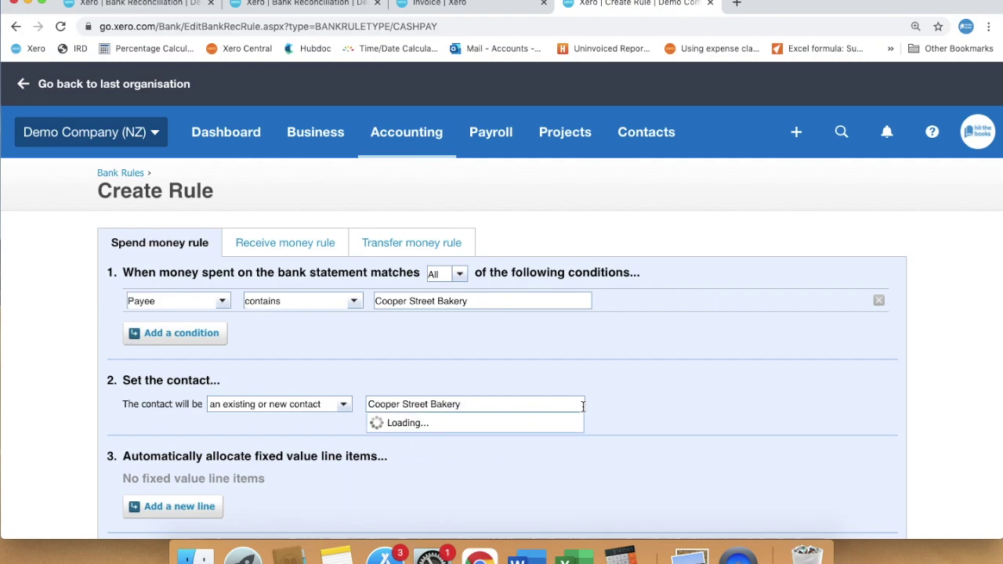
Allocate the rule's remainder to 429 - General Expenses with the description "Morning tea", and save the rule.
{"action": "scroll", "coordinate": [187, 449], "scroll_direction": "down", "scroll_amount": 3}
{"action": "left_click", "coordinate": [191, 441]}
{"action": "type", "text": "Morning tea"}
{"action": "left_click", "coordinate": [428, 440]}
{"action": "type", "text": "gener"}
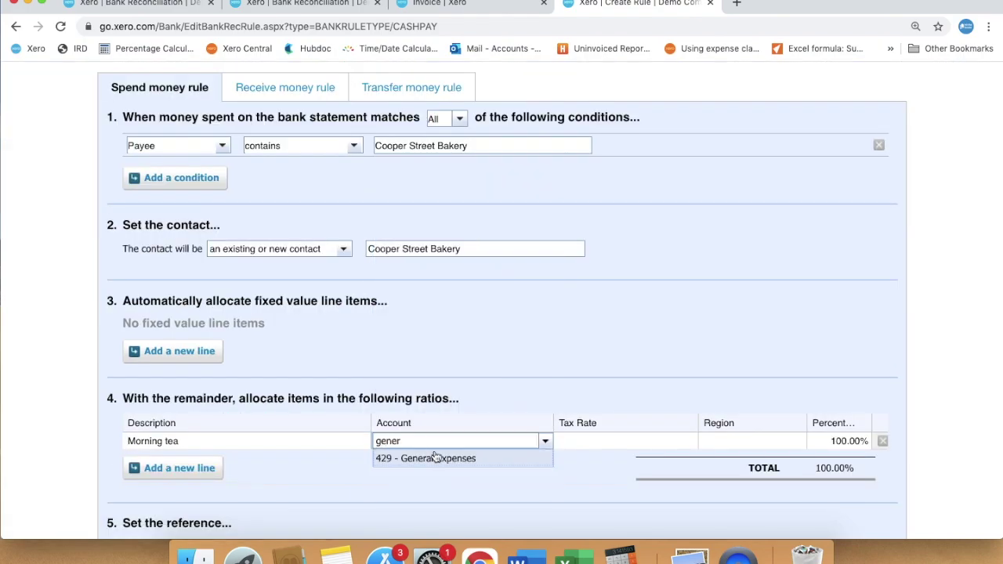
{"action": "left_click", "coordinate": [437, 458]}
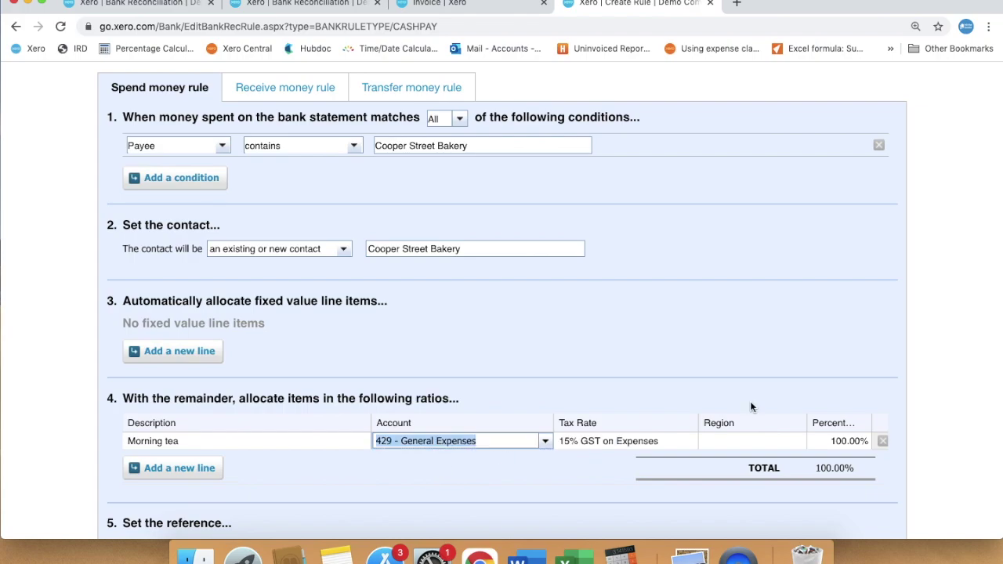
{"action": "scroll", "coordinate": [771, 452], "scroll_direction": "down", "scroll_amount": 5}
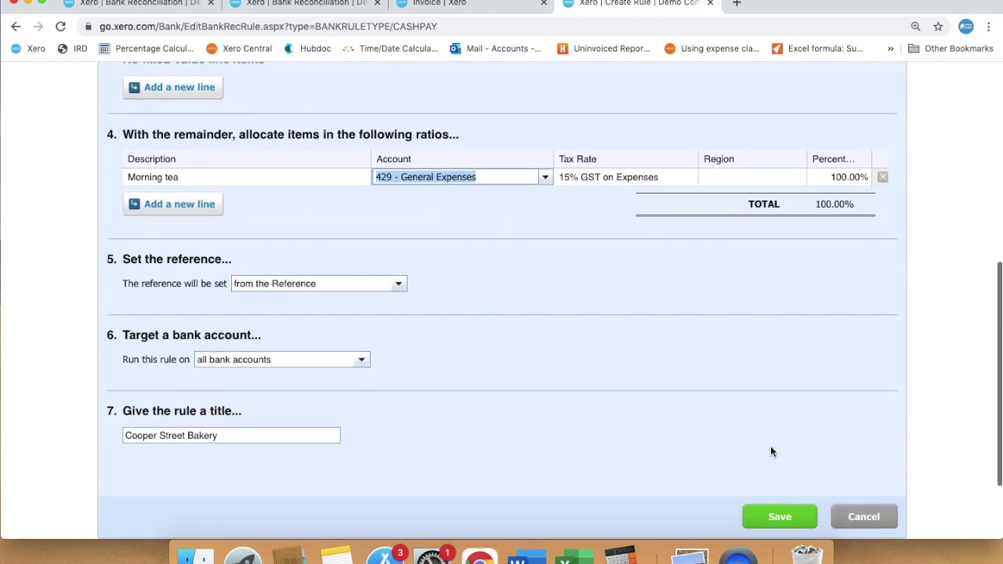
{"action": "left_click", "coordinate": [780, 516]}
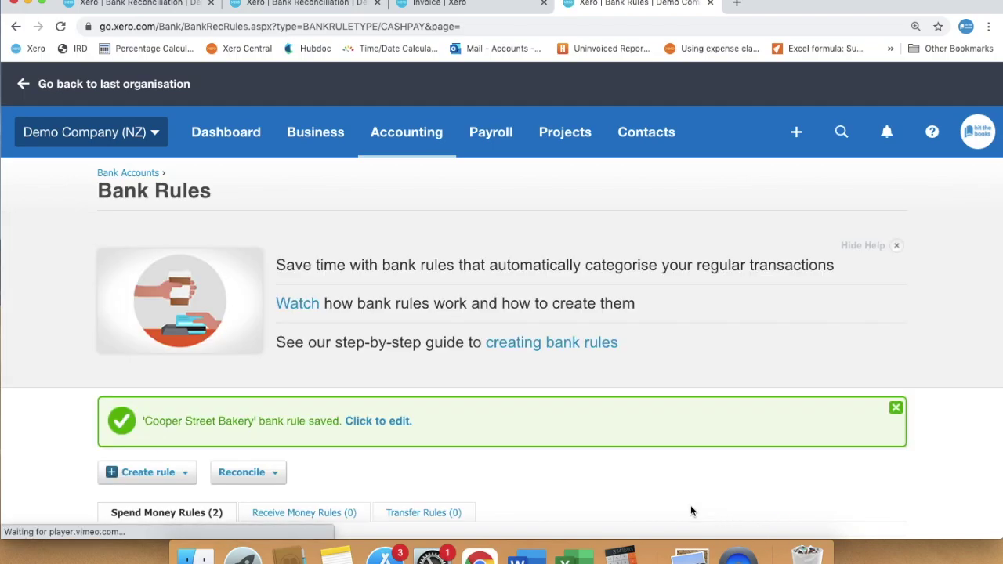
{"action": "scroll", "coordinate": [691, 505], "scroll_direction": "down", "scroll_amount": 4}
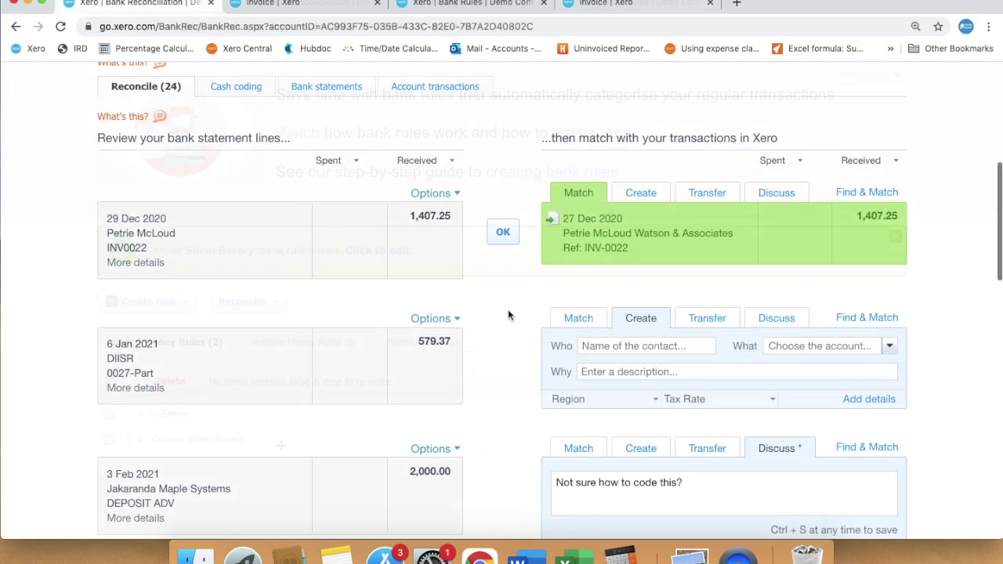
Reconcile the 1,407.25 Petrie McLoud line of 29 Dec 2020 against its suggested match, invoice INV-0022.
{"action": "scroll", "coordinate": [508, 315], "scroll_direction": "up", "scroll_amount": 1}
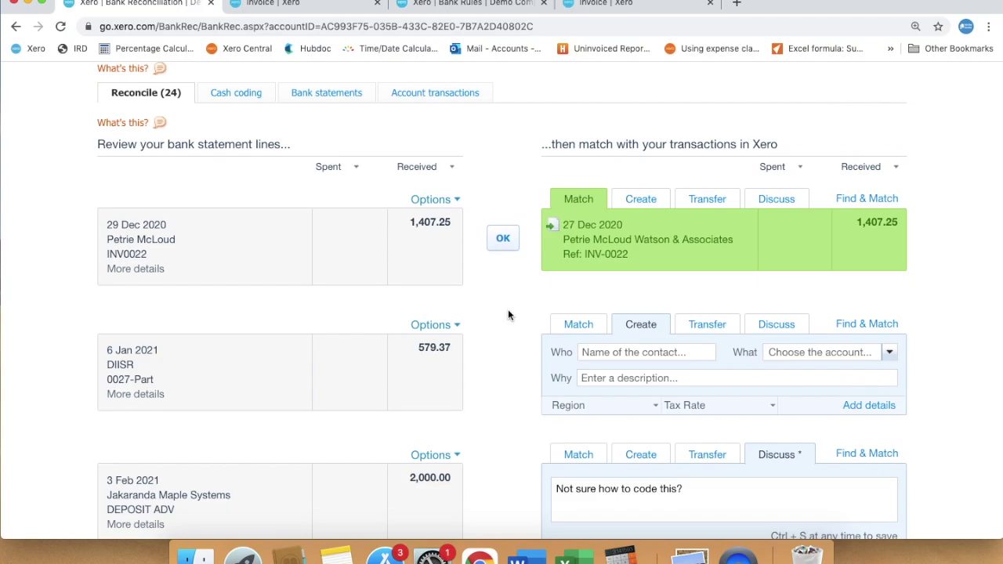
{"action": "scroll", "coordinate": [508, 315], "scroll_direction": "up", "scroll_amount": 1}
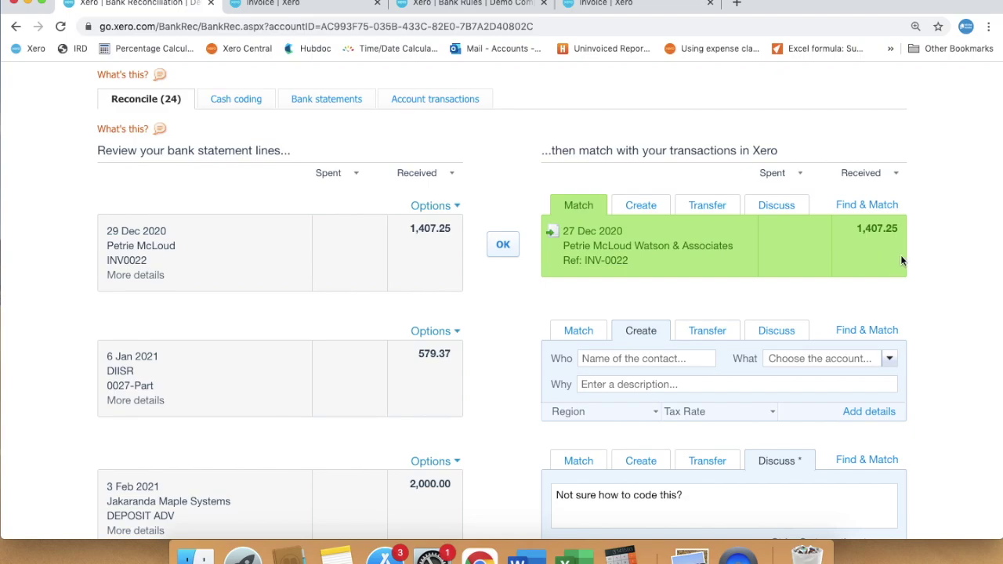
{"action": "left_click", "coordinate": [503, 246]}
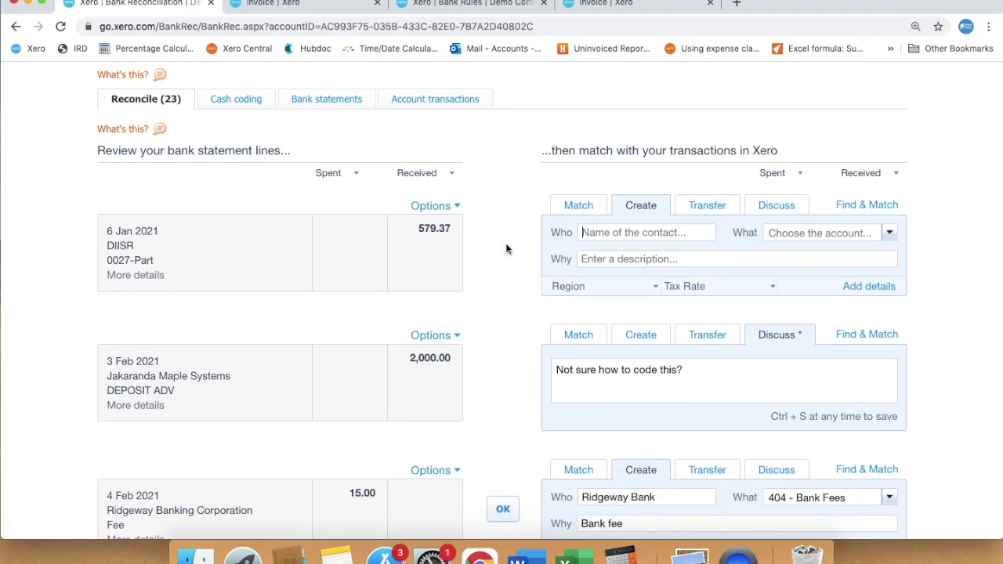
Code the 12.00 Central City Parking line to a new contact, Central City Parking, and 449 - Motor Vehicle Expenses, and reconcile it.
{"action": "scroll", "coordinate": [512, 340], "scroll_direction": "down", "scroll_amount": 8}
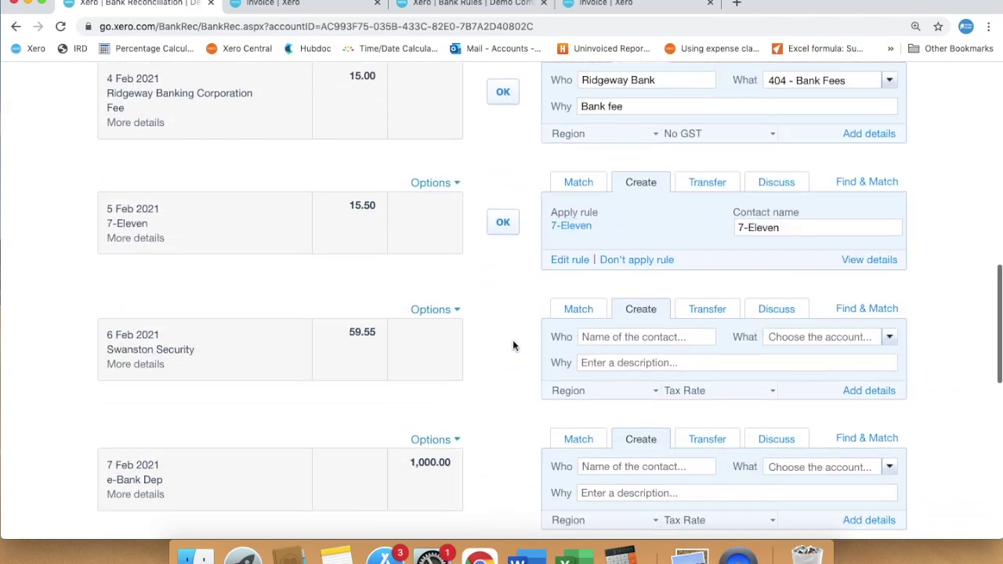
{"action": "scroll", "coordinate": [514, 346], "scroll_direction": "down", "scroll_amount": 2}
{"action": "left_click", "coordinate": [605, 332]}
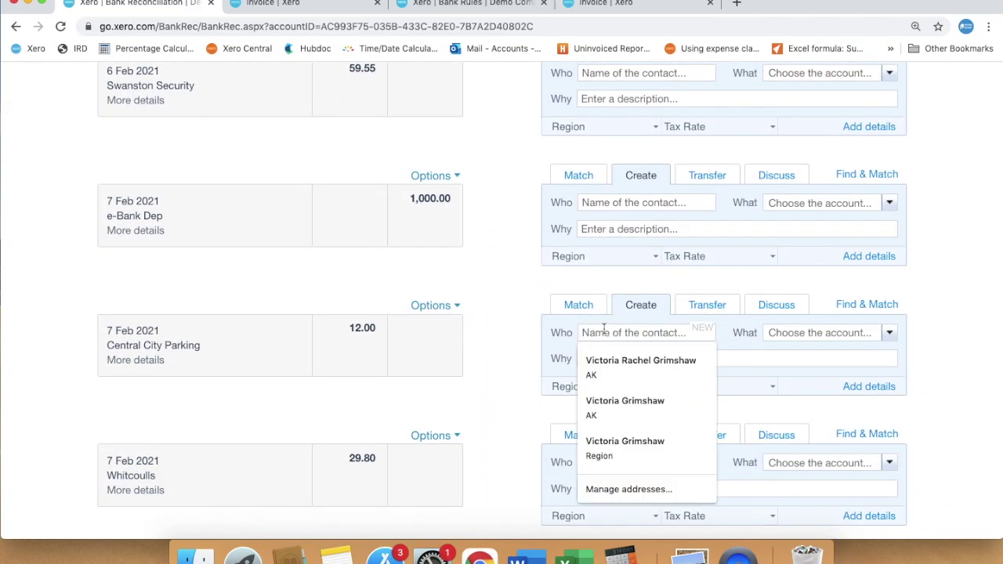
{"action": "type", "text": "Central City"}
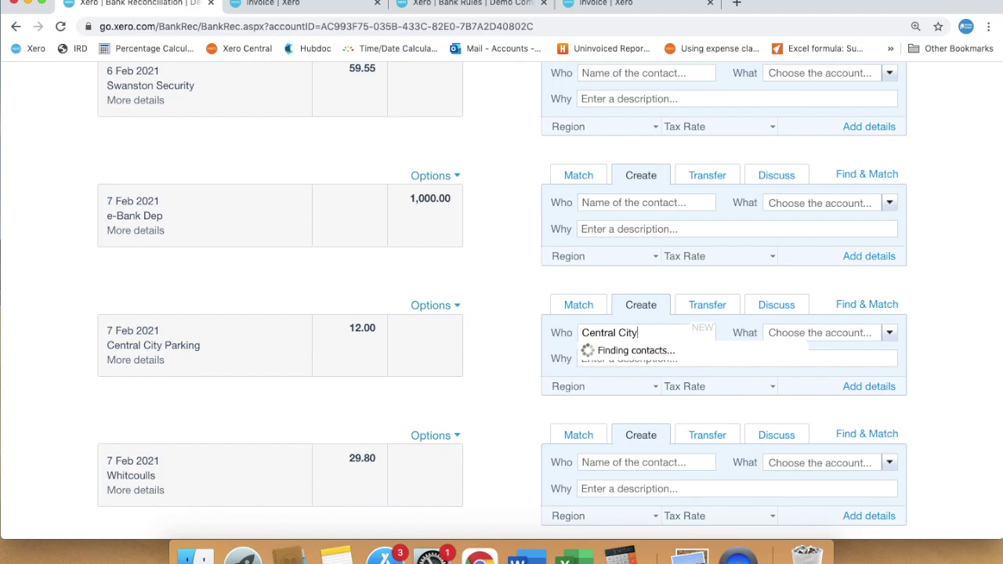
{"action": "type", "text": " Parking"}
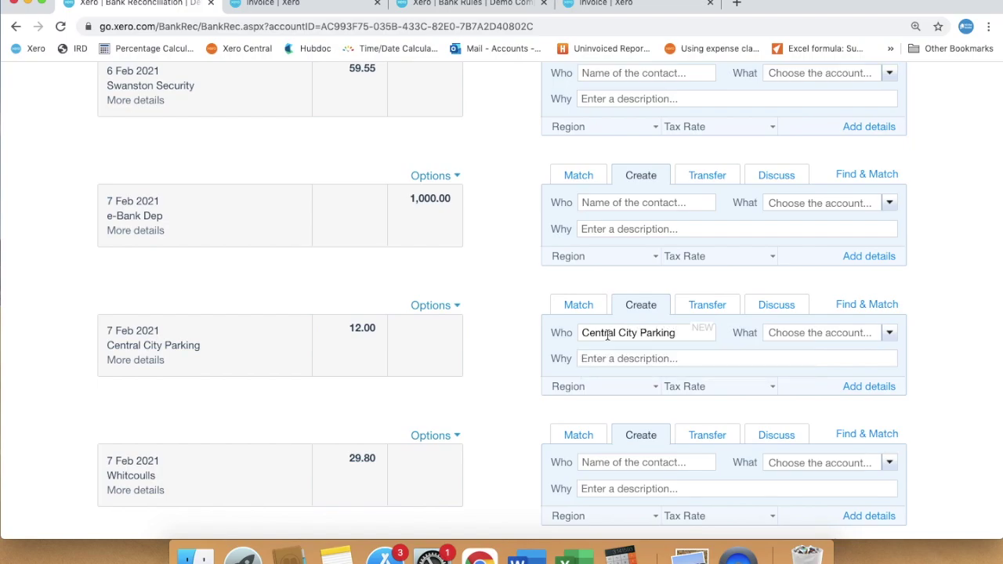
{"action": "left_click", "coordinate": [779, 330]}
{"action": "type", "text": "motor"}
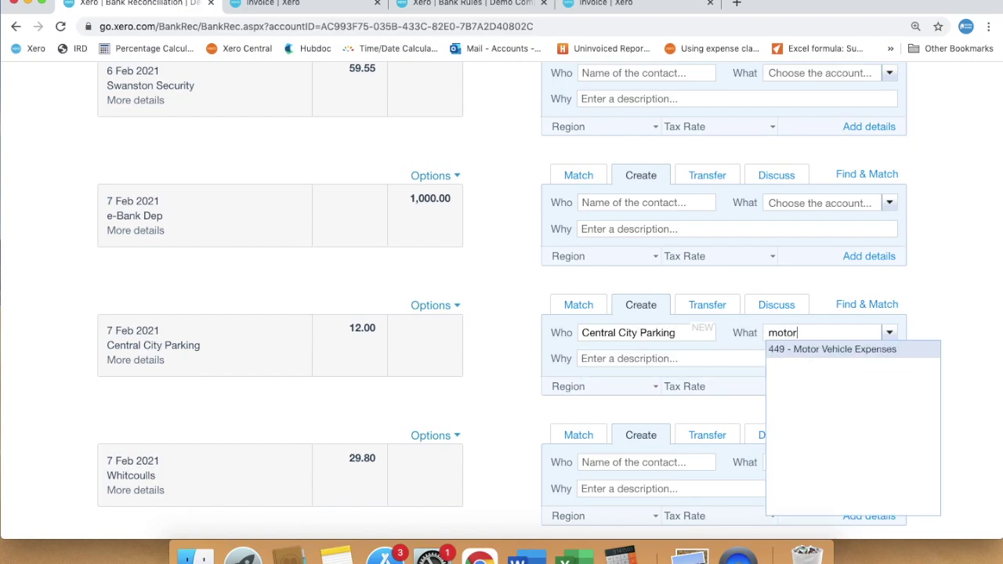
{"action": "left_click", "coordinate": [794, 349]}
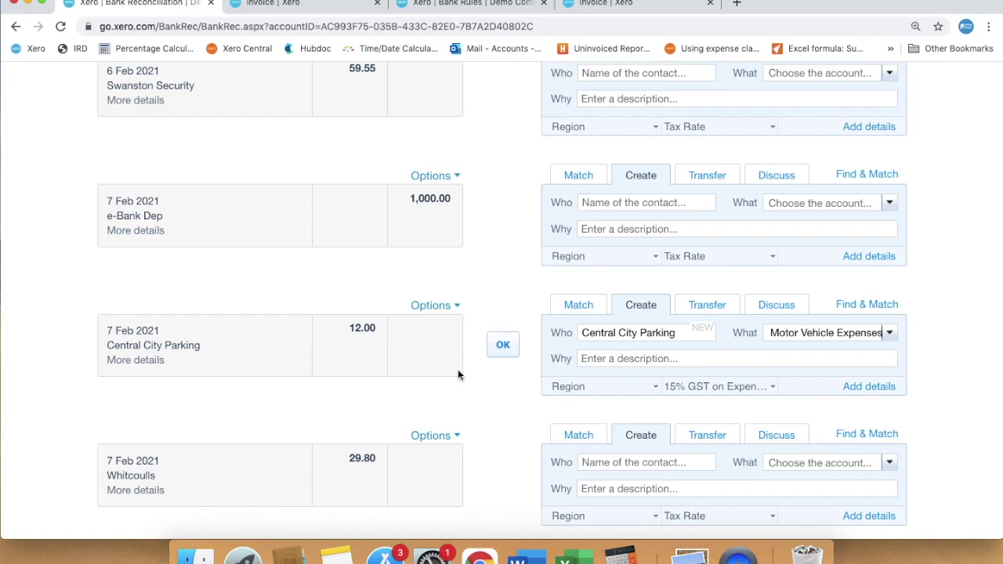
{"action": "left_click", "coordinate": [503, 349]}
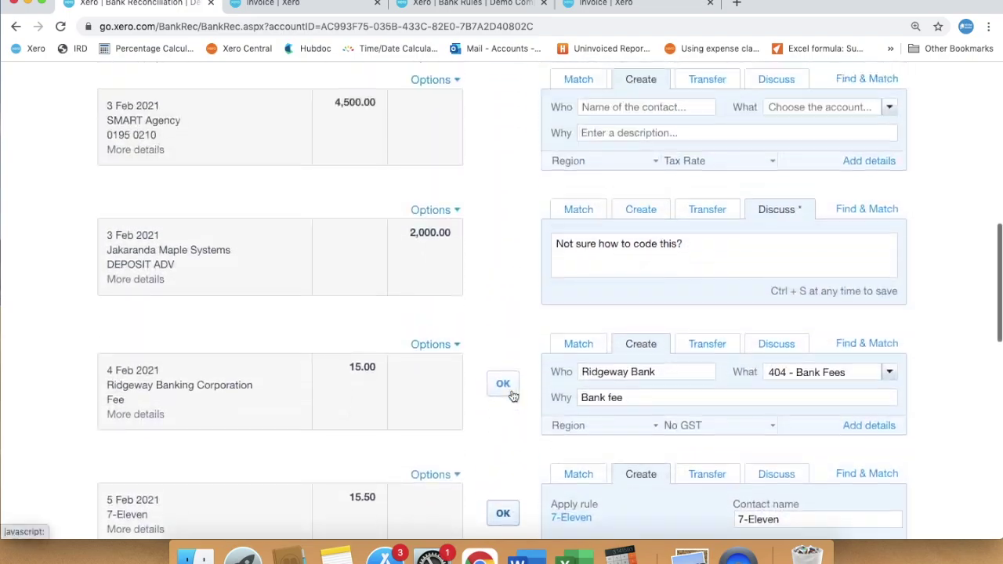
Open Find & Match for the 4,500.00 SMART Agency line and search its transactions by the name "Smart".
{"action": "scroll", "coordinate": [511, 395], "scroll_direction": "up", "scroll_amount": 5}
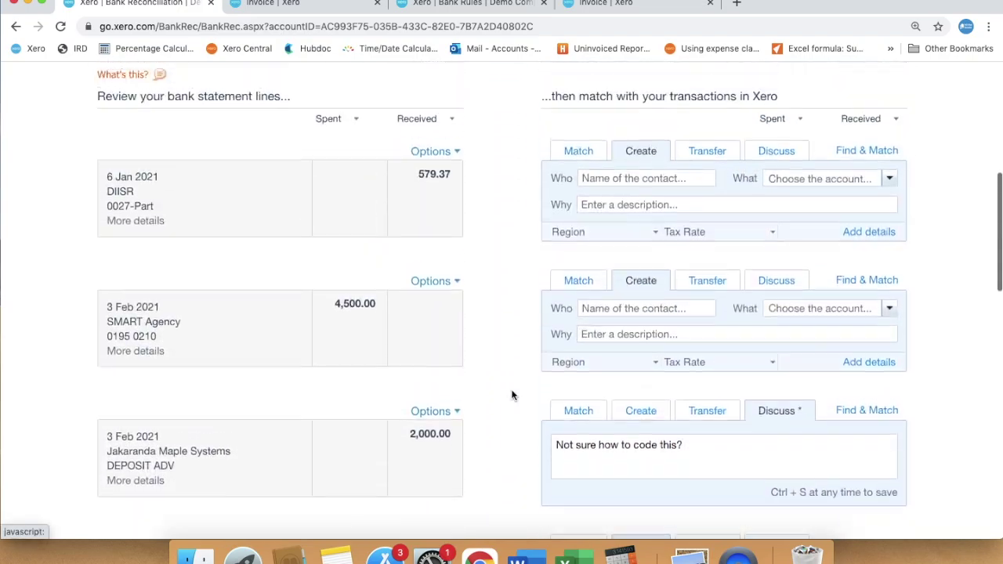
{"action": "scroll", "coordinate": [512, 395], "scroll_direction": "up", "scroll_amount": 1}
{"action": "left_click", "coordinate": [862, 330]}
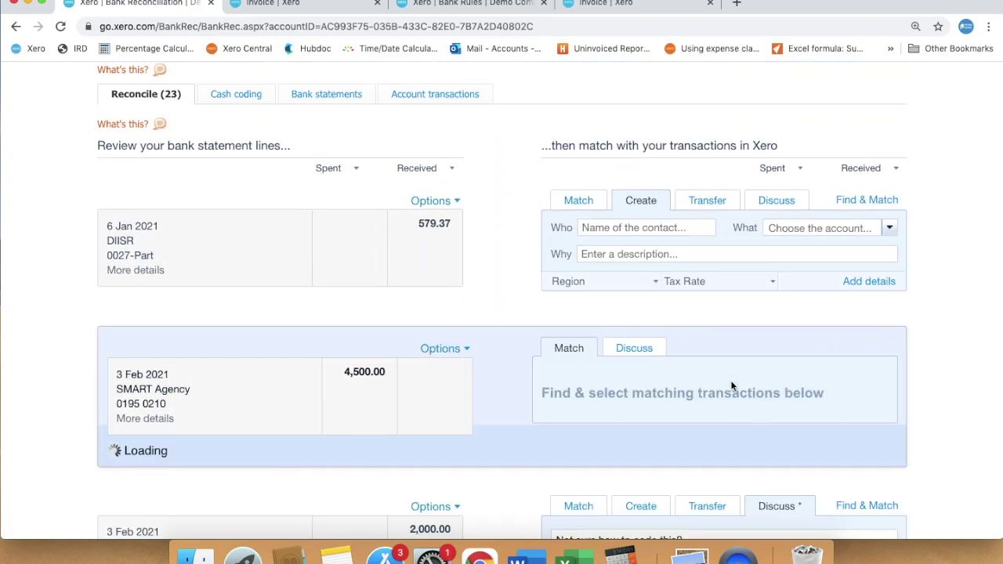
{"action": "scroll", "coordinate": [637, 489], "scroll_direction": "down", "scroll_amount": 3}
{"action": "type", "text": "Smar"}
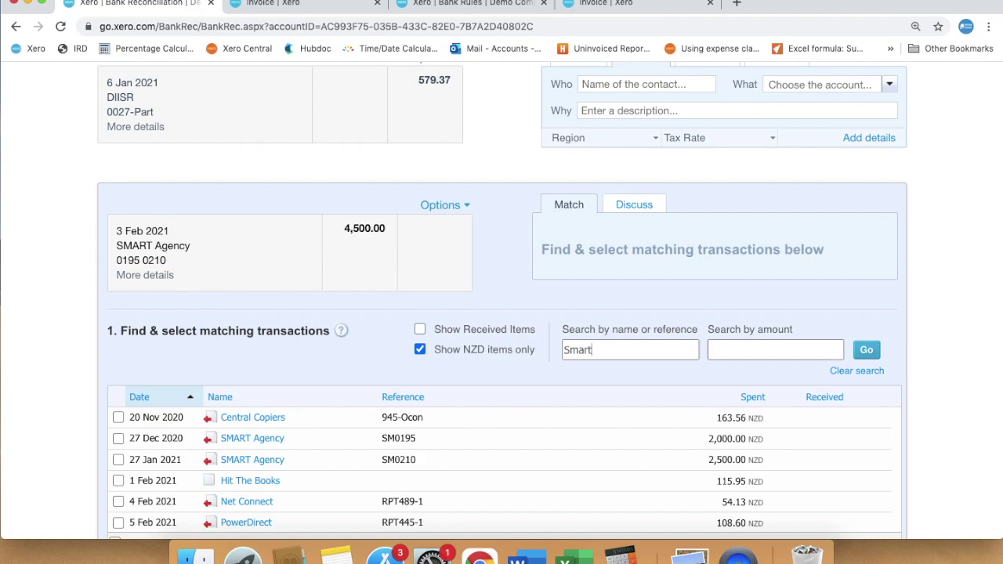
{"action": "type", "text": "t"}
{"action": "key", "text": "Return"}
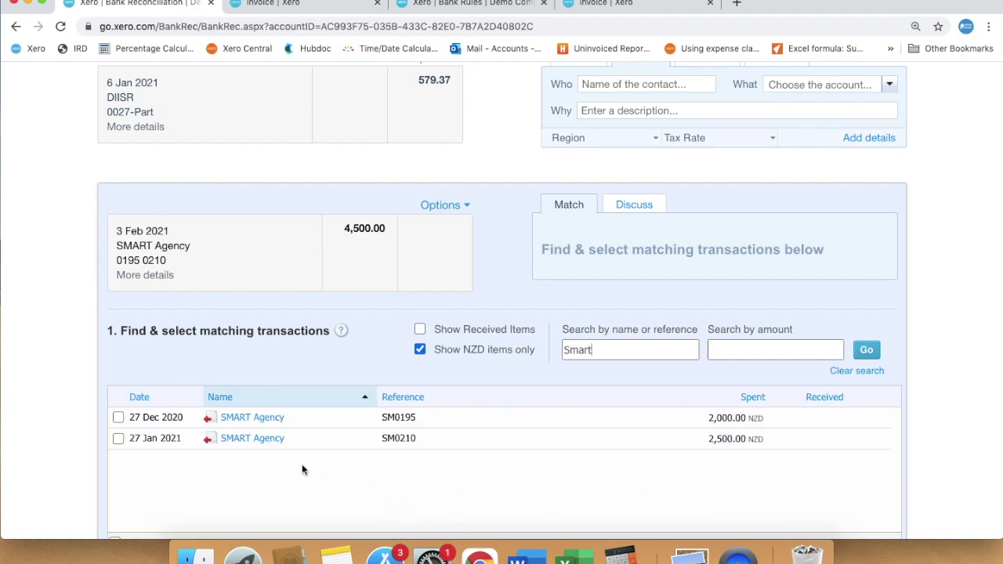
Match the SMART Agency line to both bills, SM0195 and SM0210, and reconcile it.
{"action": "left_click", "coordinate": [119, 418]}
{"action": "left_click", "coordinate": [118, 439]}
{"action": "scroll", "coordinate": [605, 486], "scroll_direction": "down", "scroll_amount": 5}
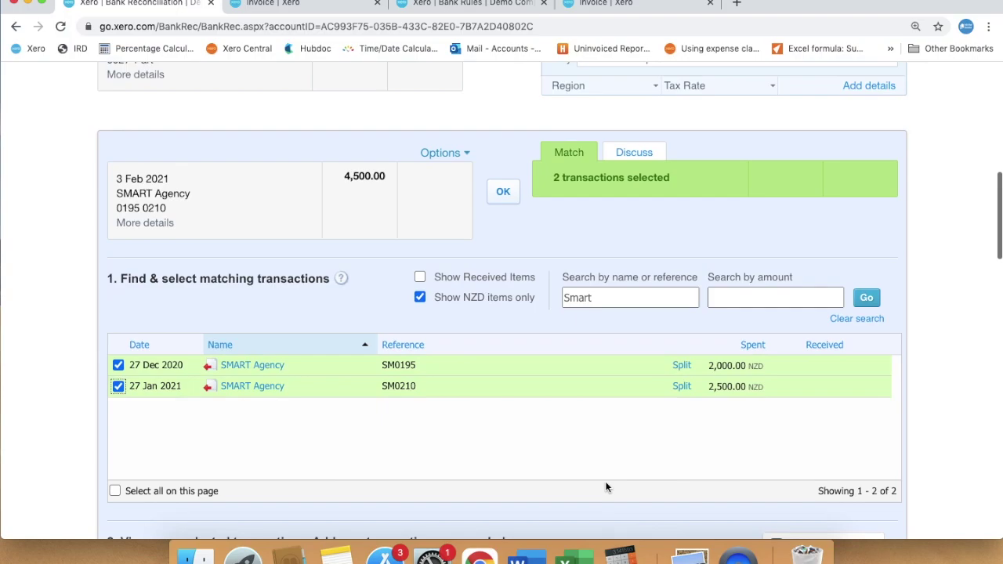
{"action": "scroll", "coordinate": [605, 486], "scroll_direction": "down", "scroll_amount": 3}
{"action": "left_click", "coordinate": [724, 481]}
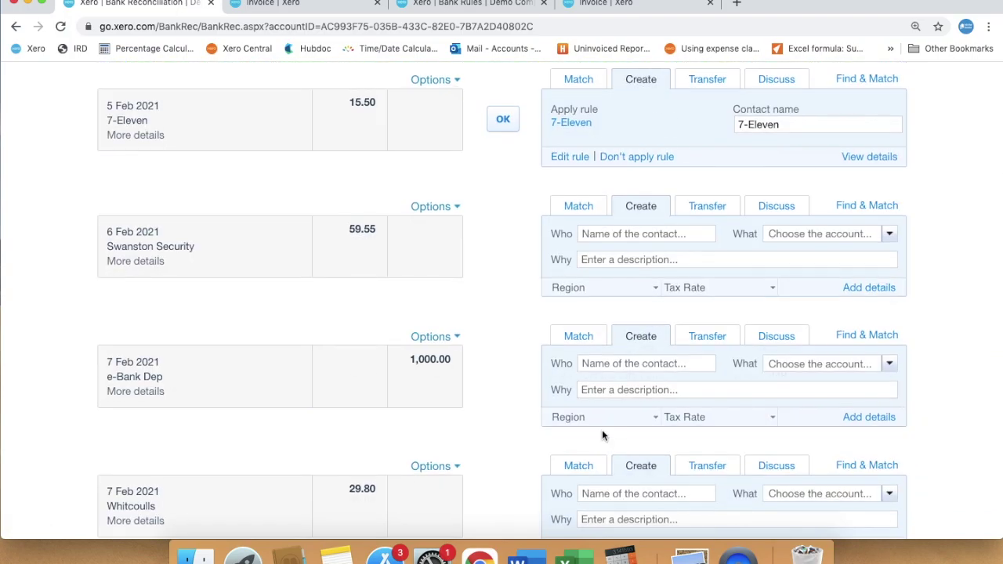
Match the 579.37 DIISR line to a 579.37 part payment split from invoice INV-0027, and reconcile it.
{"action": "scroll", "coordinate": [518, 342], "scroll_direction": "up", "scroll_amount": 10}
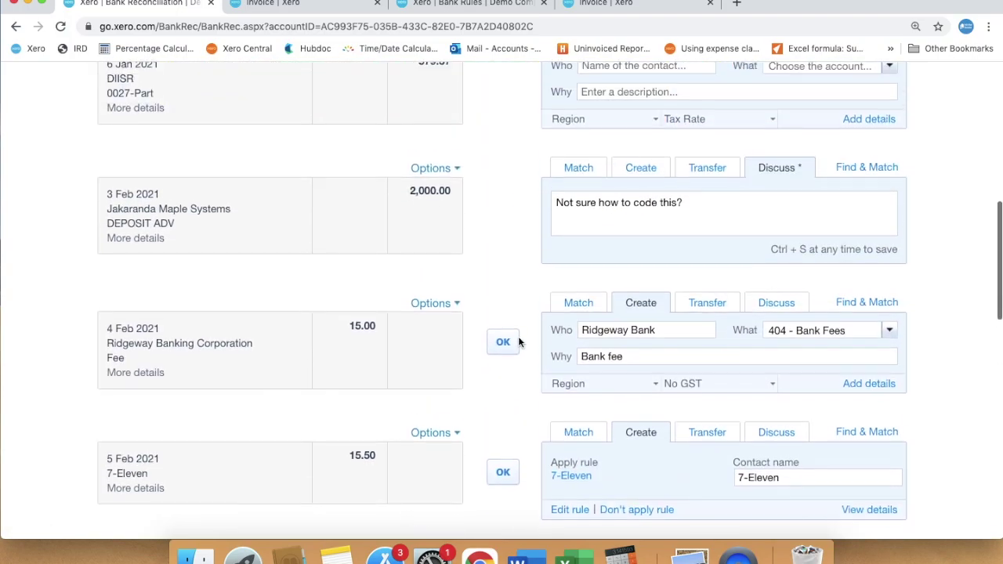
{"action": "scroll", "coordinate": [518, 342], "scroll_direction": "up", "scroll_amount": 3}
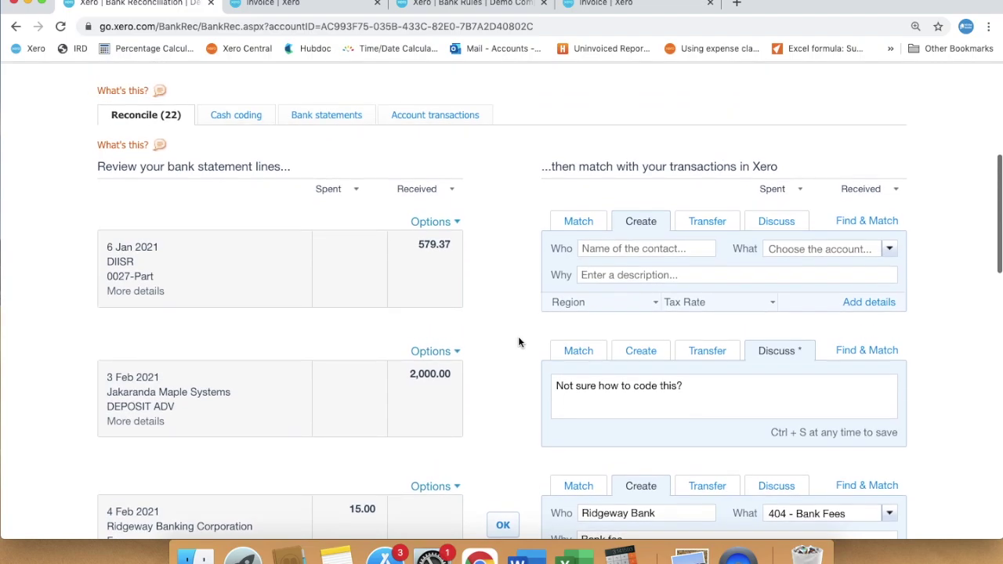
{"action": "left_click", "coordinate": [870, 219]}
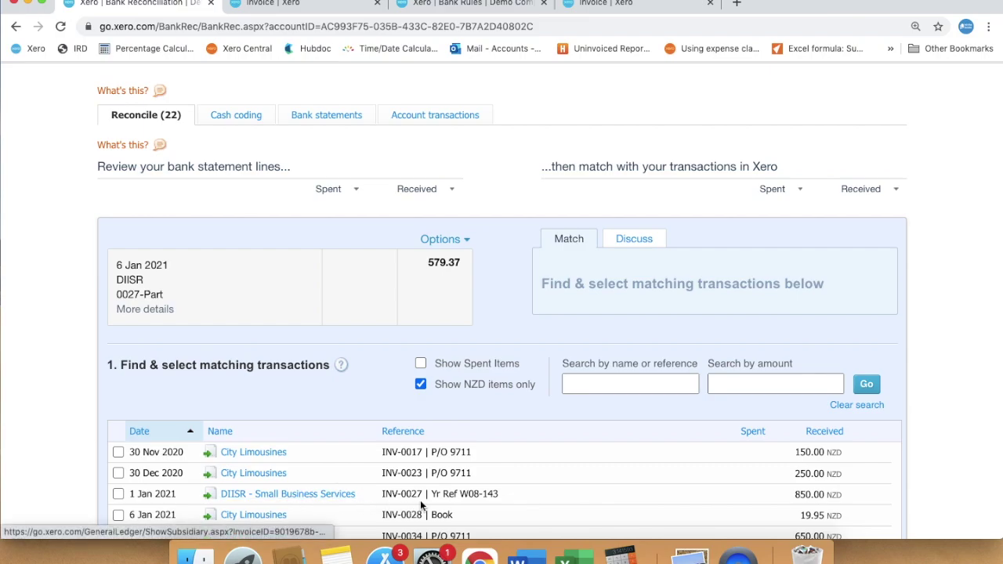
{"action": "left_click", "coordinate": [118, 495]}
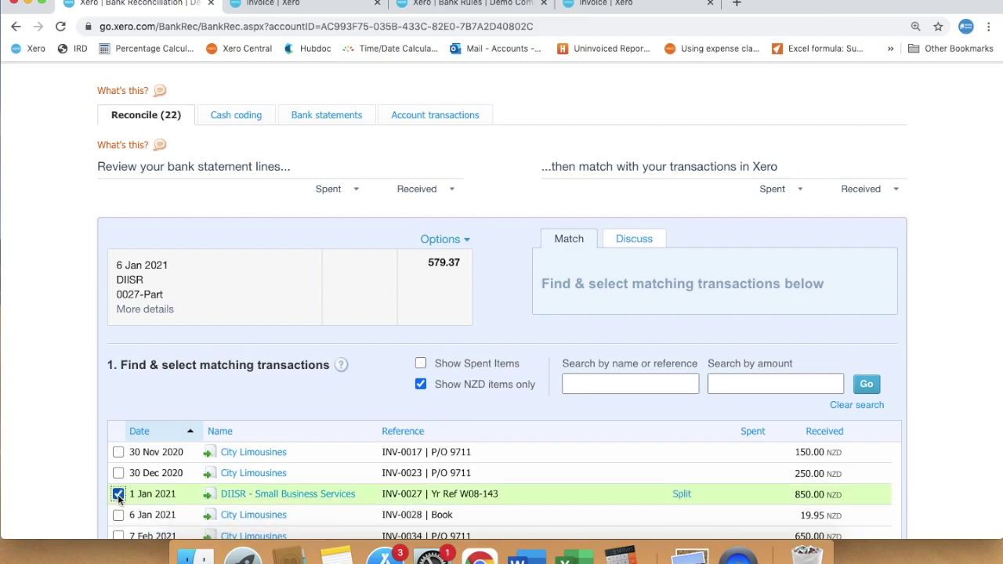
{"action": "left_click", "coordinate": [682, 495]}
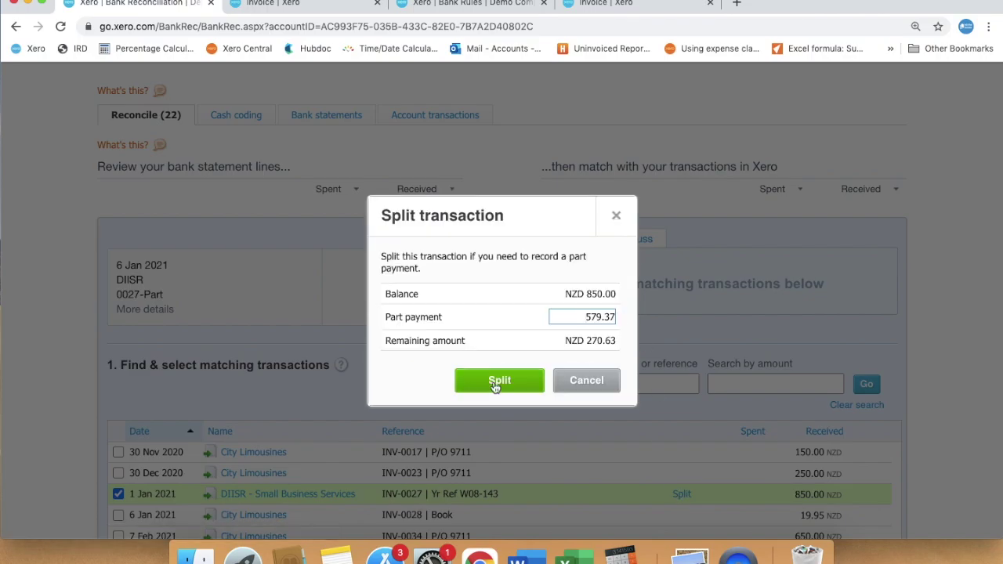
{"action": "left_click", "coordinate": [500, 380]}
{"action": "scroll", "coordinate": [556, 403], "scroll_direction": "down", "scroll_amount": 10}
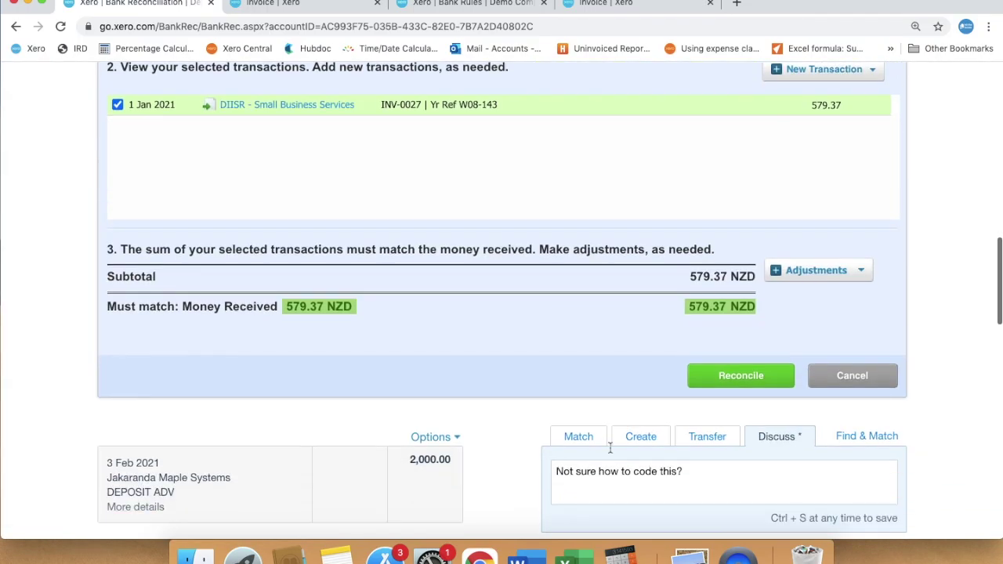
{"action": "left_click", "coordinate": [741, 376]}
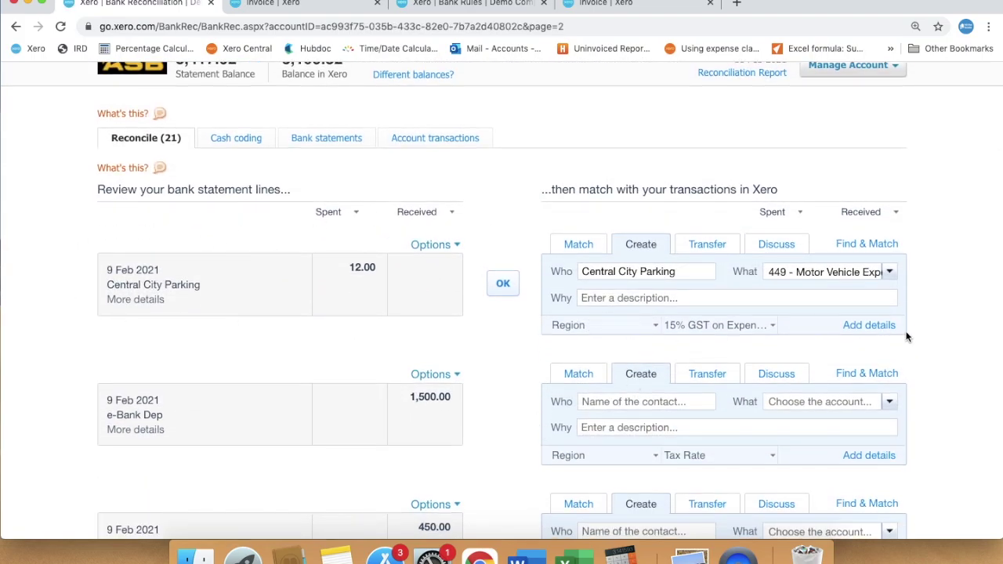
Reconcile the 12.00 Central City Parking line of 9 Feb 2021 with its suggested coding to 449 - Motor Vehicle Expenses.
{"action": "left_click", "coordinate": [503, 285]}
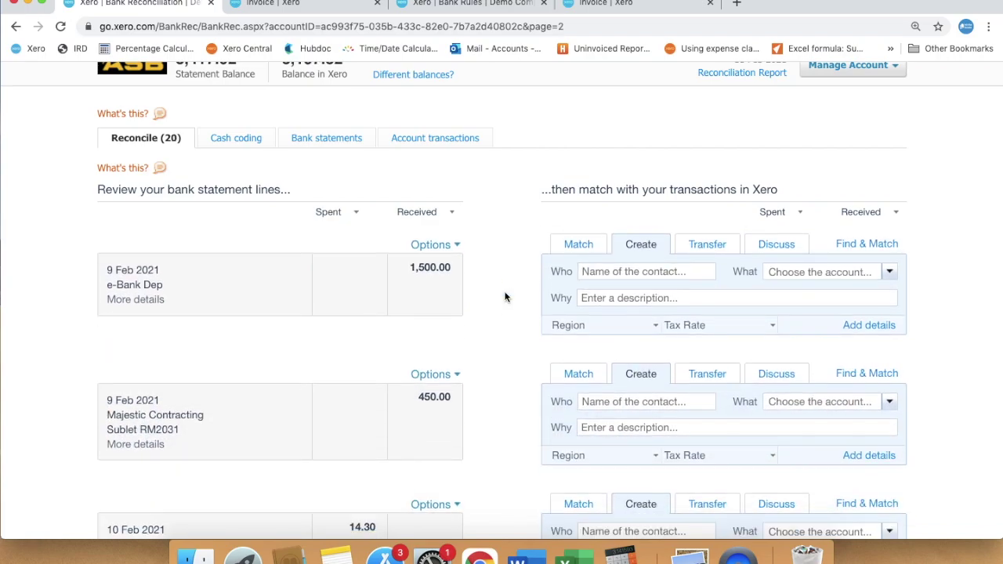
{"action": "scroll", "coordinate": [505, 296], "scroll_direction": "down", "scroll_amount": 5}
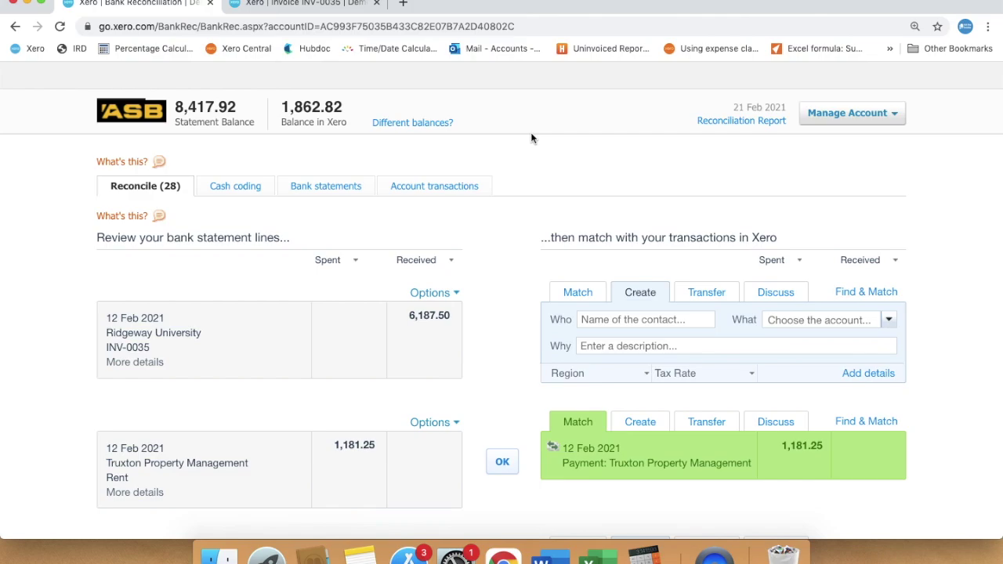
Find transactions for the 6,187.50 Ridgeway University line by searching "ridgeway", and select invoice INV-0035 as the match.
{"action": "left_click", "coordinate": [884, 292]}
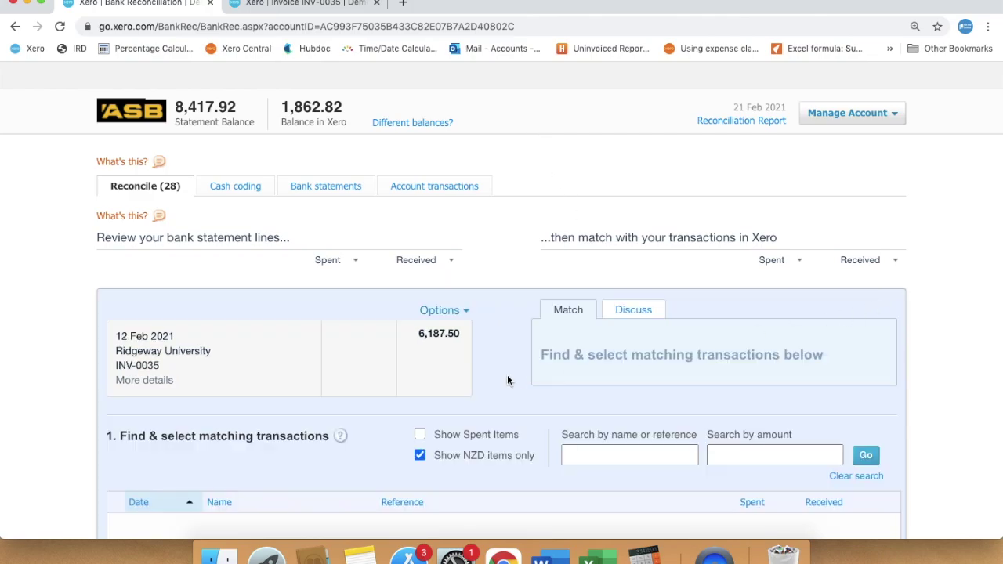
{"action": "left_click", "coordinate": [617, 453]}
{"action": "type", "text": "ridgeway"}
{"action": "key", "text": "Return"}
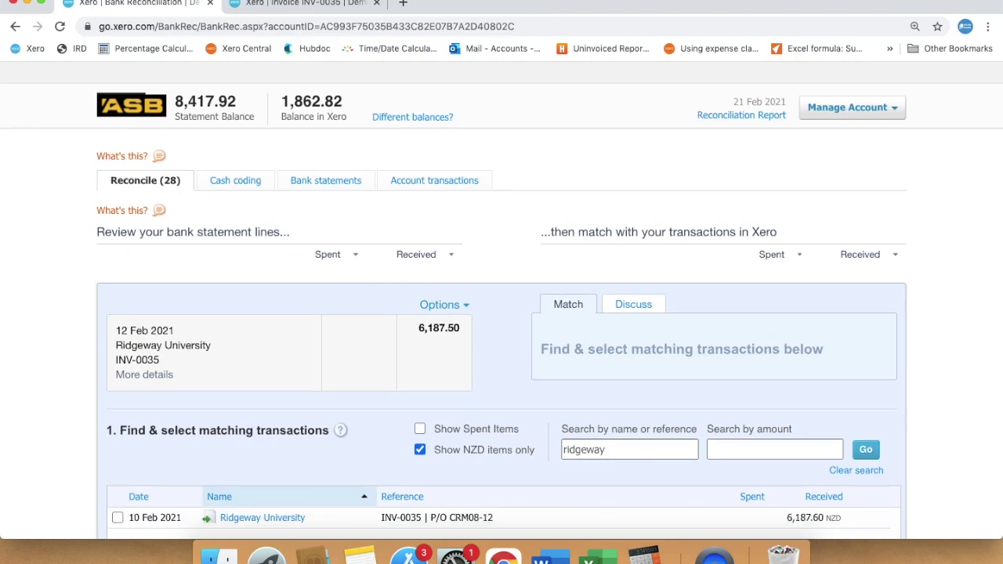
{"action": "scroll", "coordinate": [536, 460], "scroll_direction": "down", "scroll_amount": 3}
{"action": "left_click", "coordinate": [117, 369]}
{"action": "scroll", "coordinate": [604, 407], "scroll_direction": "down", "scroll_amount": 5}
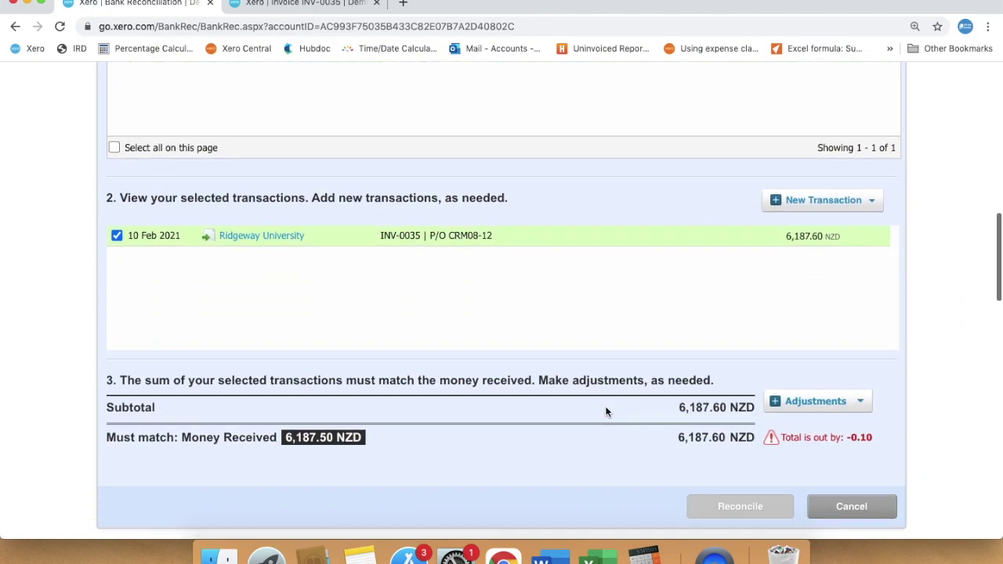
Add an adjustment of -0.10 to the Ridgeway University match and reconcile the line.
{"action": "left_click", "coordinate": [842, 408]}
{"action": "left_click", "coordinate": [824, 438]}
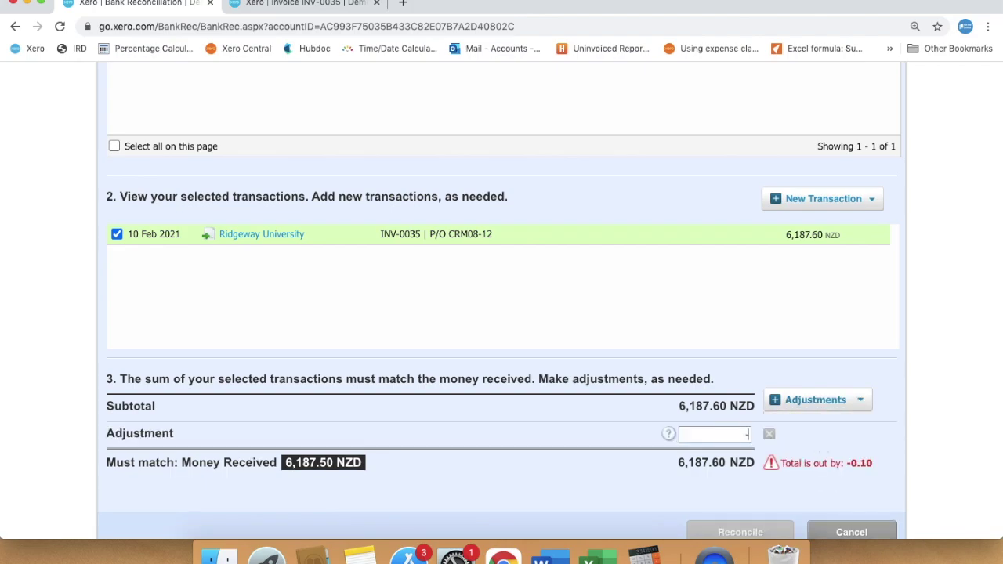
{"action": "type", "text": "-0.10"}
{"action": "scroll", "coordinate": [736, 433], "scroll_direction": "down", "scroll_amount": 3}
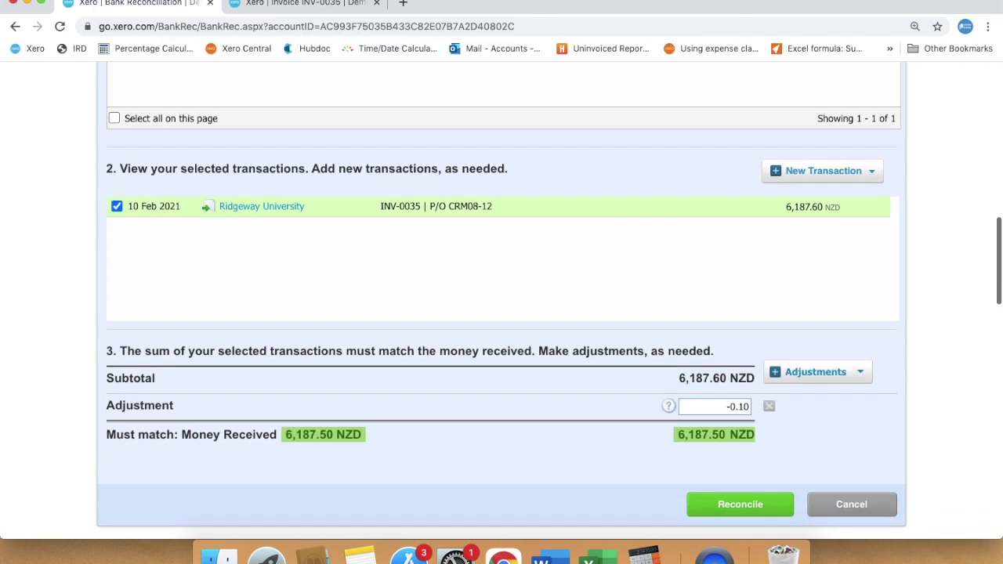
{"action": "left_click", "coordinate": [737, 400]}
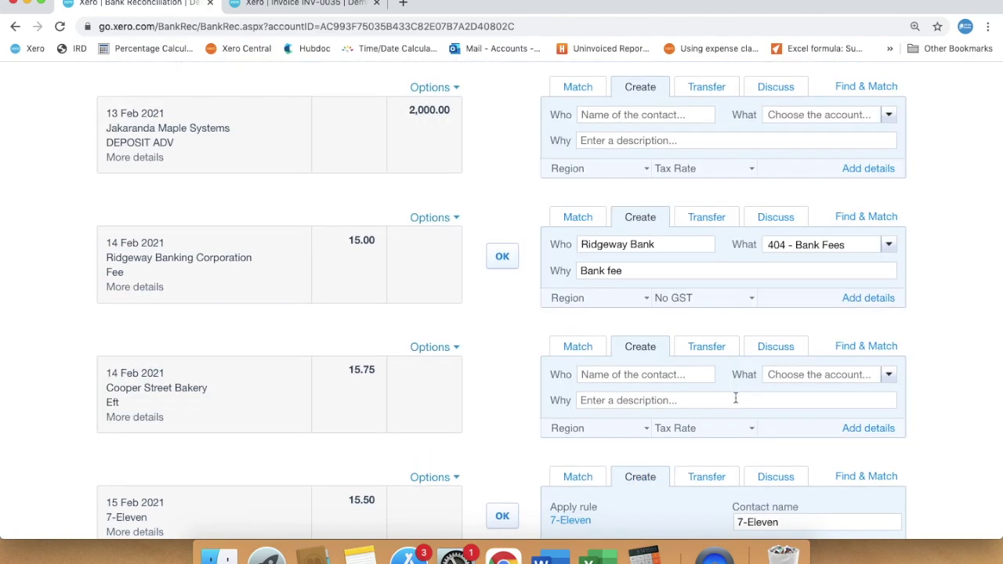
Reconcile the 15.50 7-Eleven line with its bank rule and the 15.00 Ridgeway fee line to 404 - Bank Fees, both dated 11 Feb 2021.
{"action": "scroll", "coordinate": [735, 398], "scroll_direction": "up", "scroll_amount": 9}
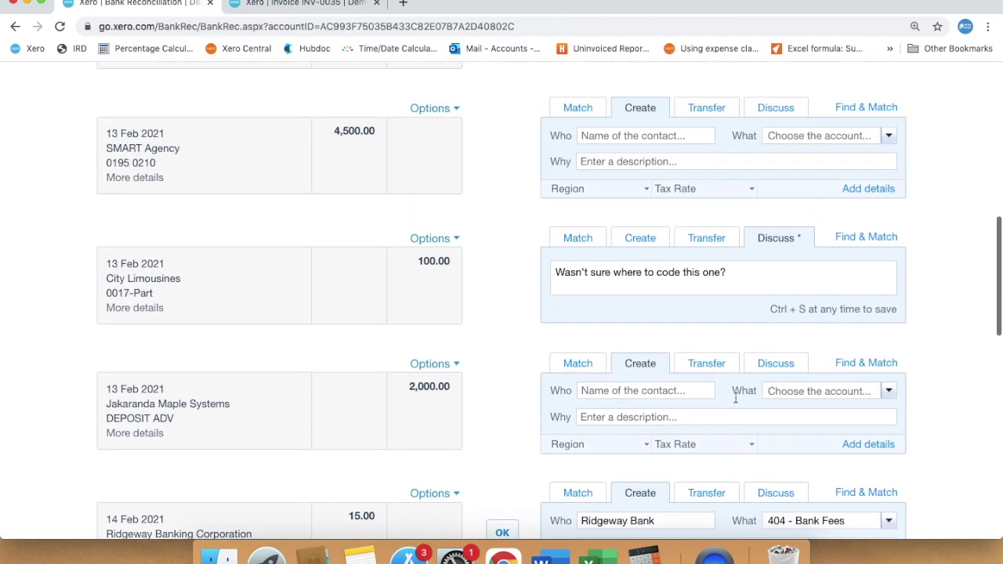
{"action": "scroll", "coordinate": [505, 297], "scroll_direction": "down", "scroll_amount": 5}
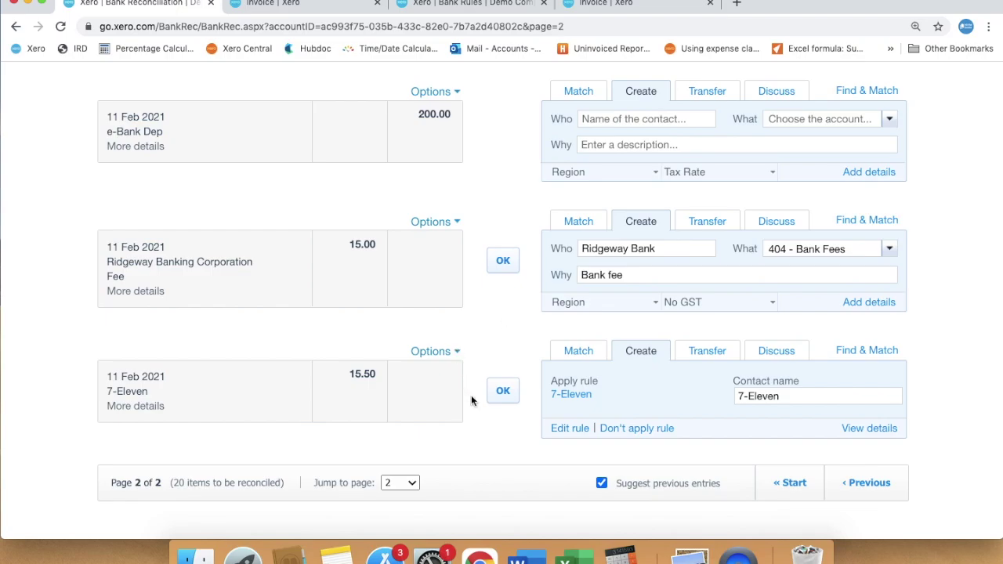
{"action": "left_click", "coordinate": [504, 391]}
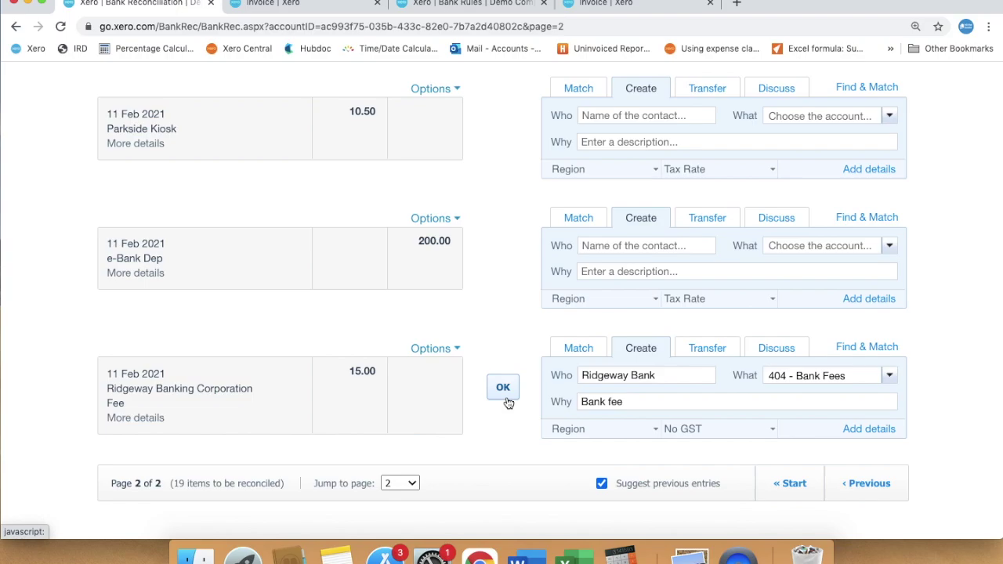
{"action": "left_click", "coordinate": [503, 388]}
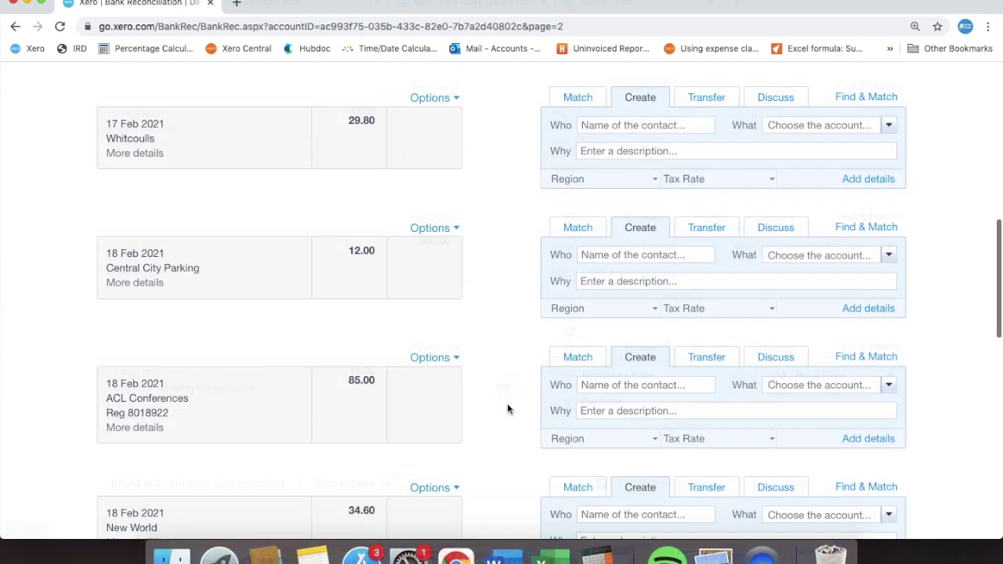
Save the discussion note "This is a refund for a customer. Not sure how to code this?" on the 85.00 ACL Conferences line.
{"action": "left_click", "coordinate": [777, 269]}
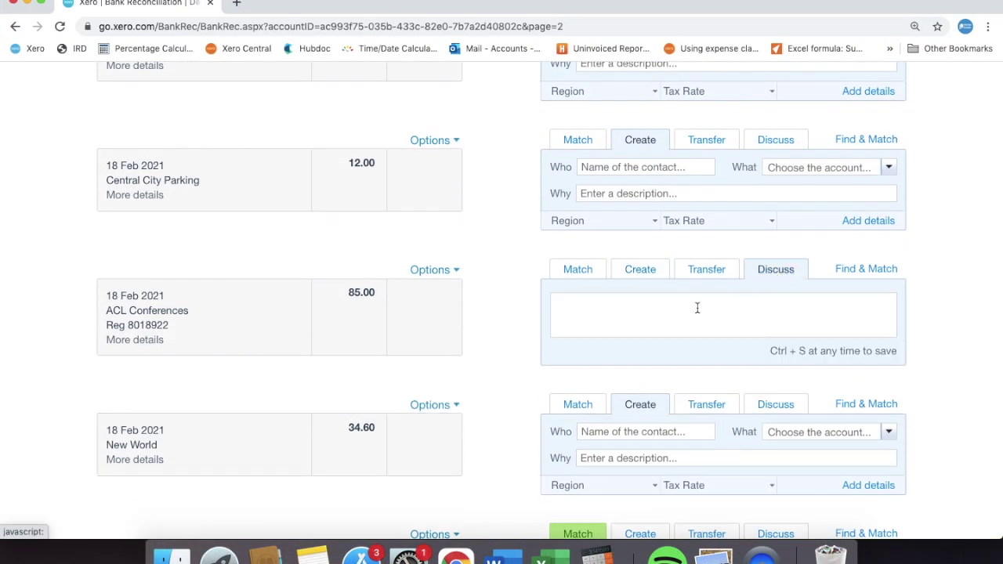
{"action": "type", "text": "This is a refu"}
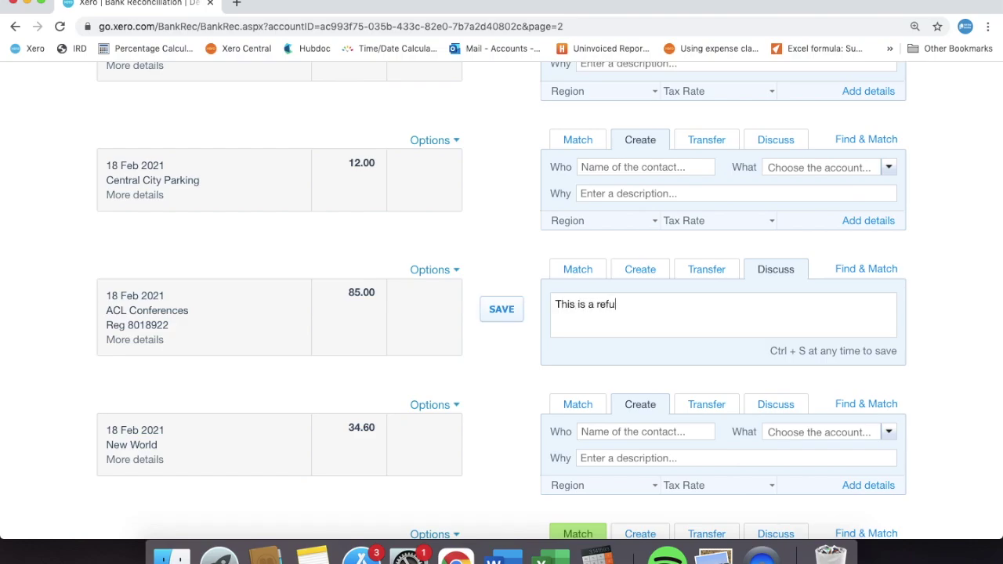
{"action": "type", "text": "nd for a customer. Not s"}
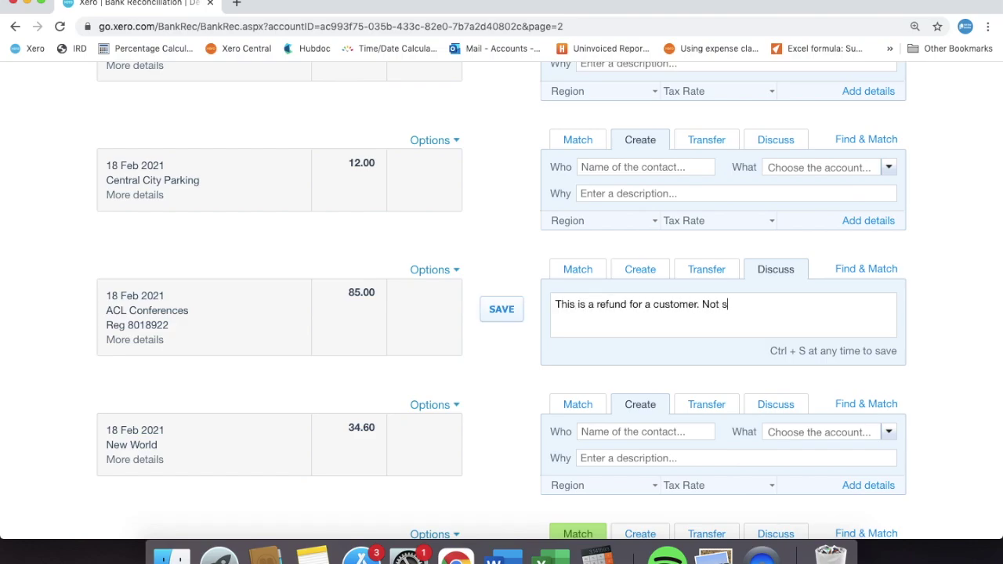
{"action": "type", "text": "ure how to code this?"}
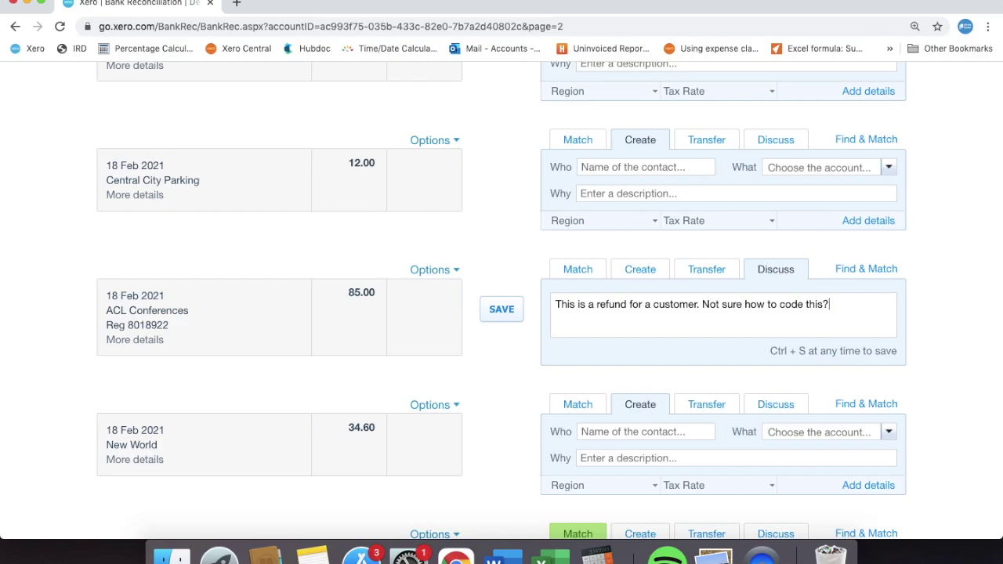
{"action": "left_click", "coordinate": [501, 310]}
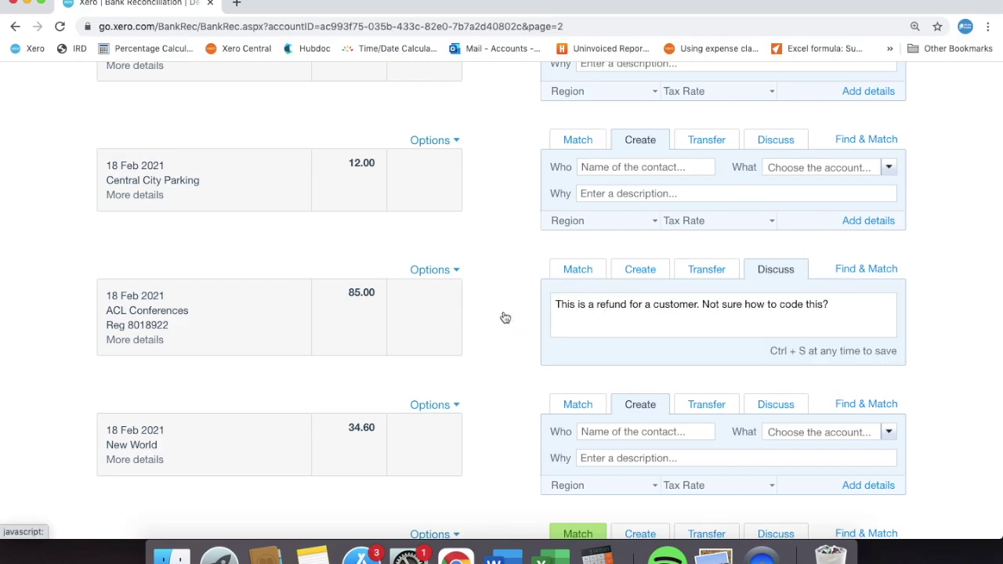